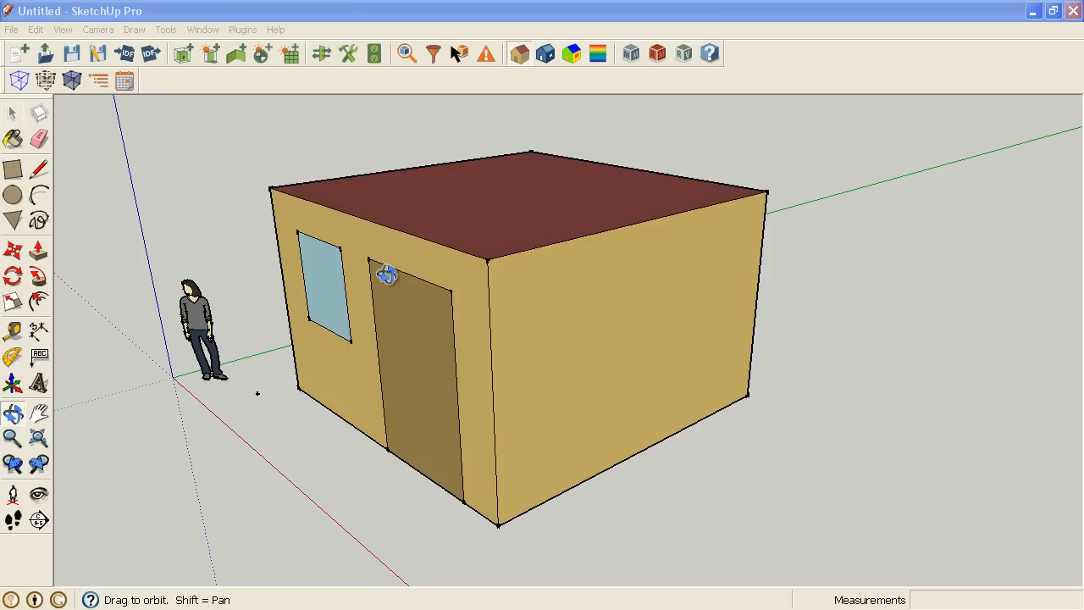
Open the zone for editing and place a new shading surface group at the window's upper corner nearest the building edge
key(space)
double_click(350, 245)
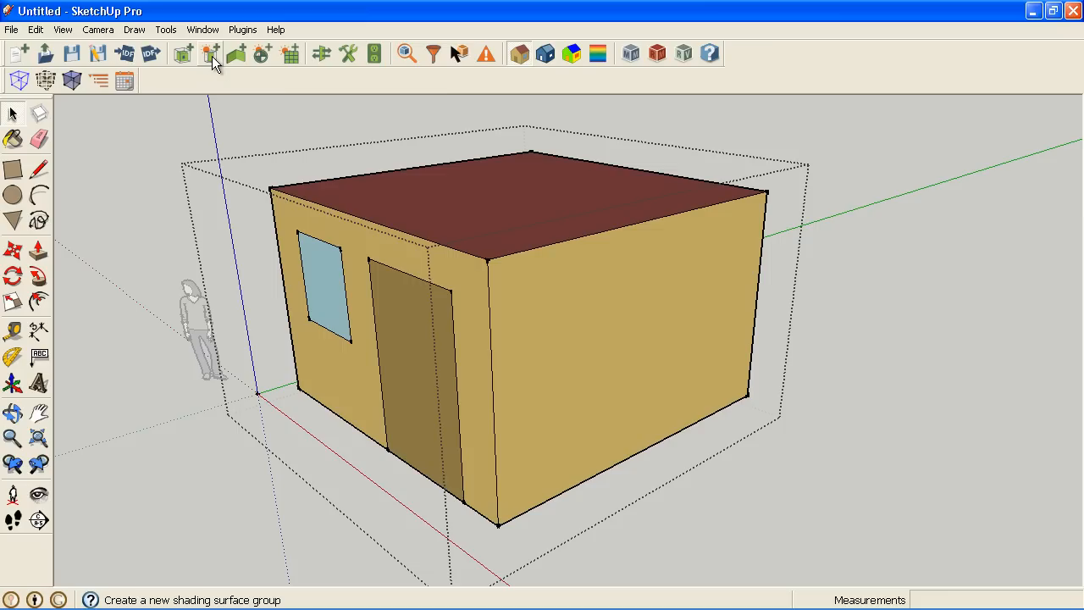
click(212, 56)
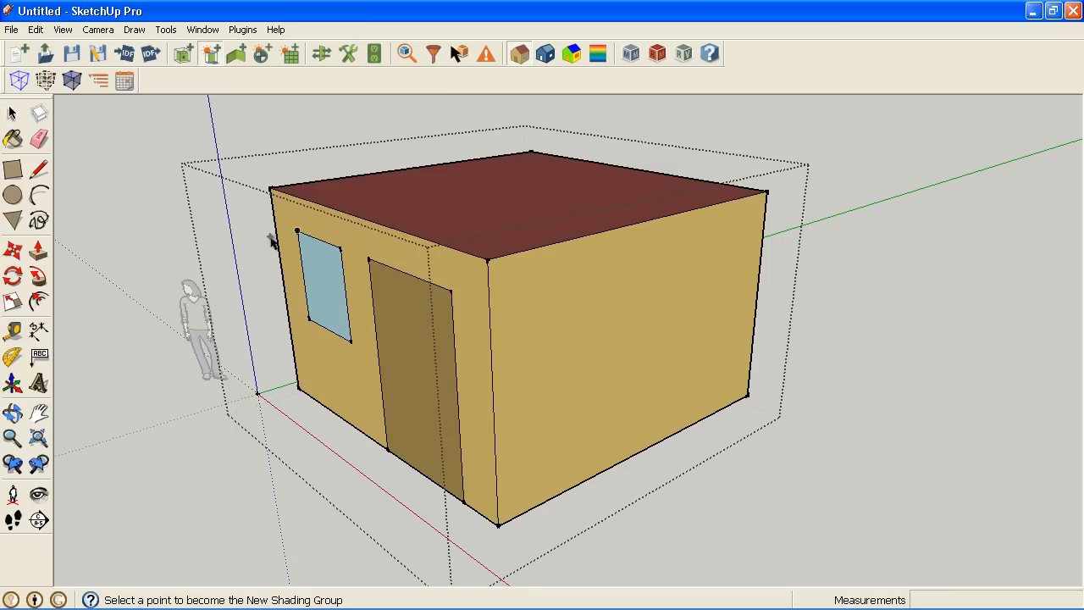
click(297, 234)
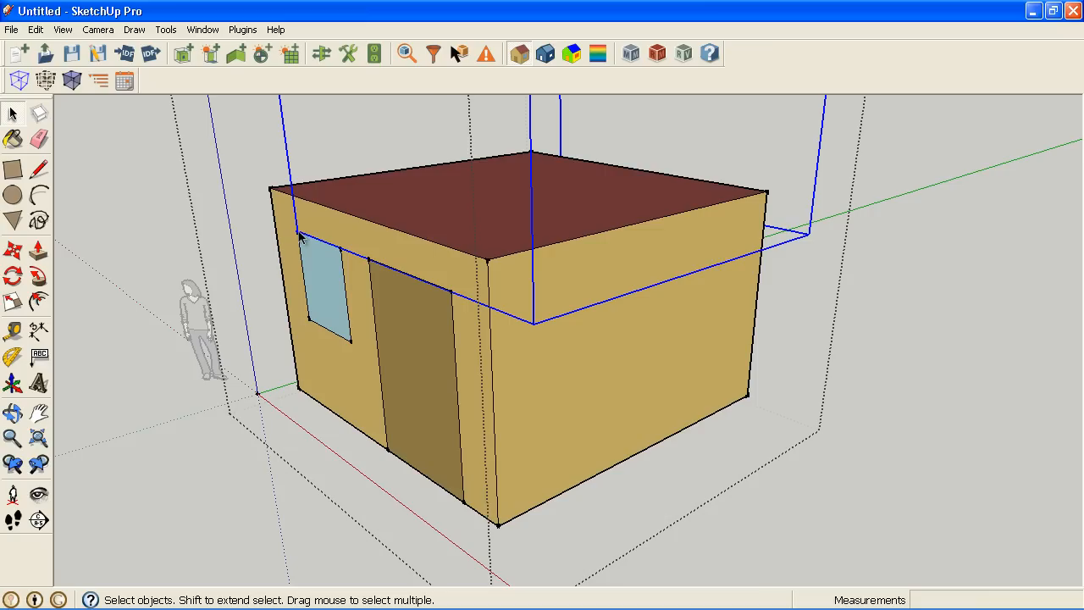
Try opening the shading surface group for editing from the model outline and through its group commands, exiting it each time
click(99, 78)
double_click(146, 394)
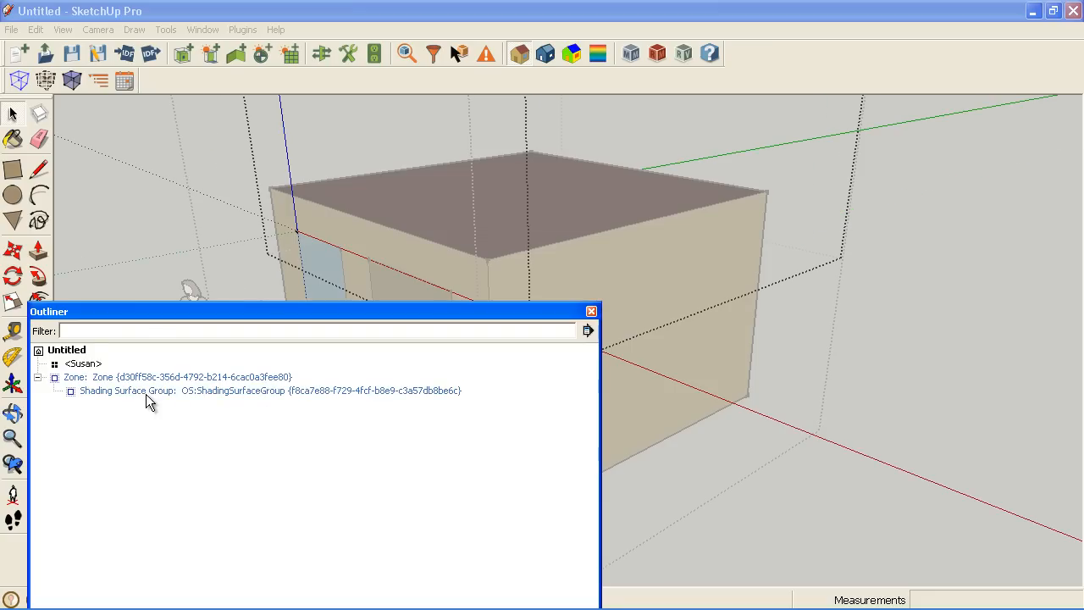
click(591, 312)
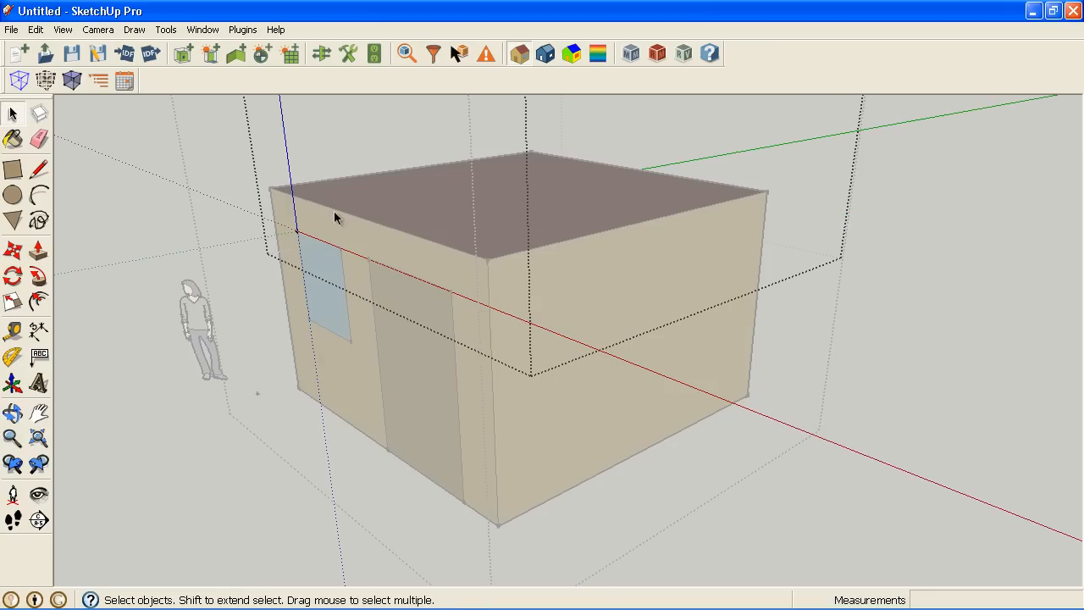
click(184, 259)
click(298, 238)
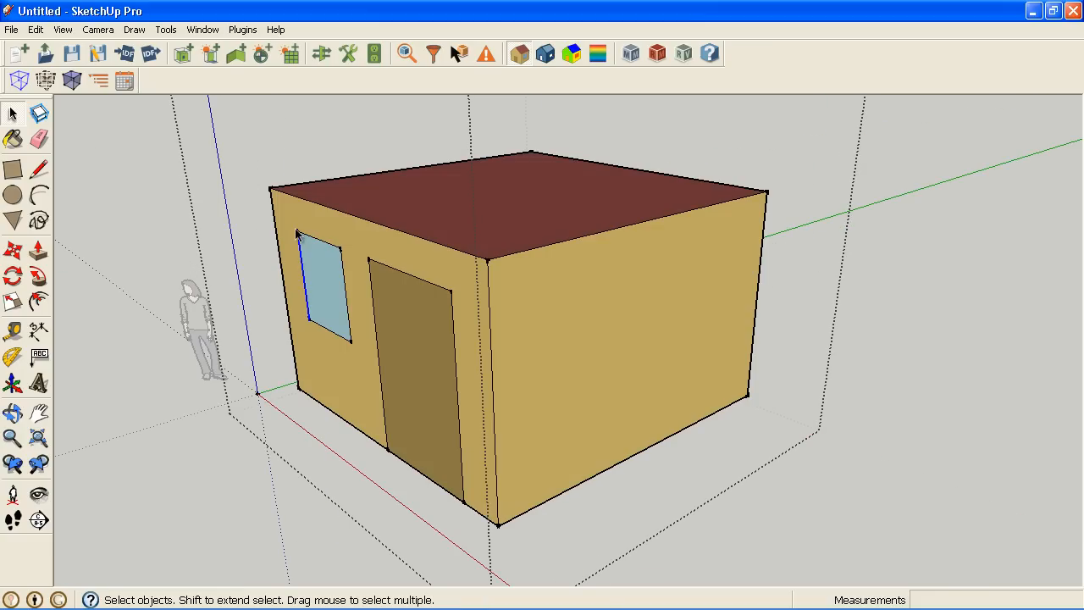
click(316, 263)
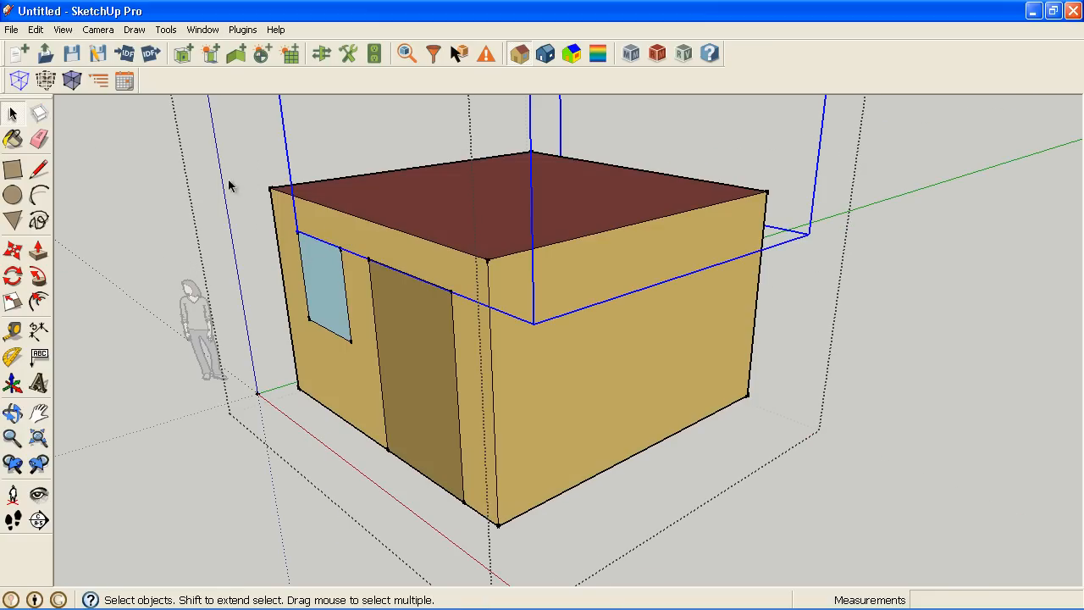
click(35, 30)
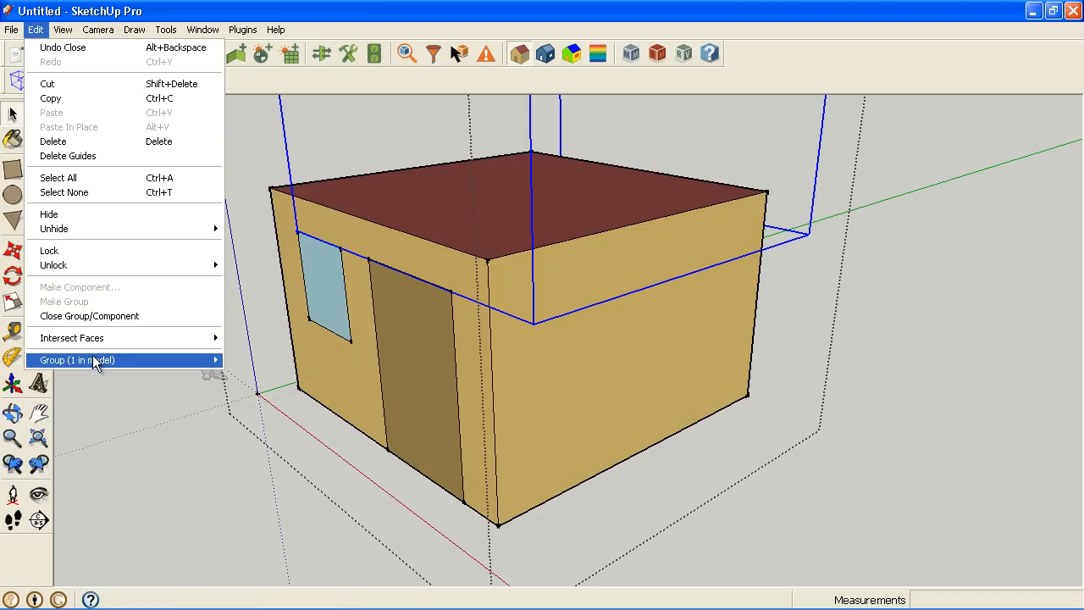
mouse_move(92, 357)
click(254, 360)
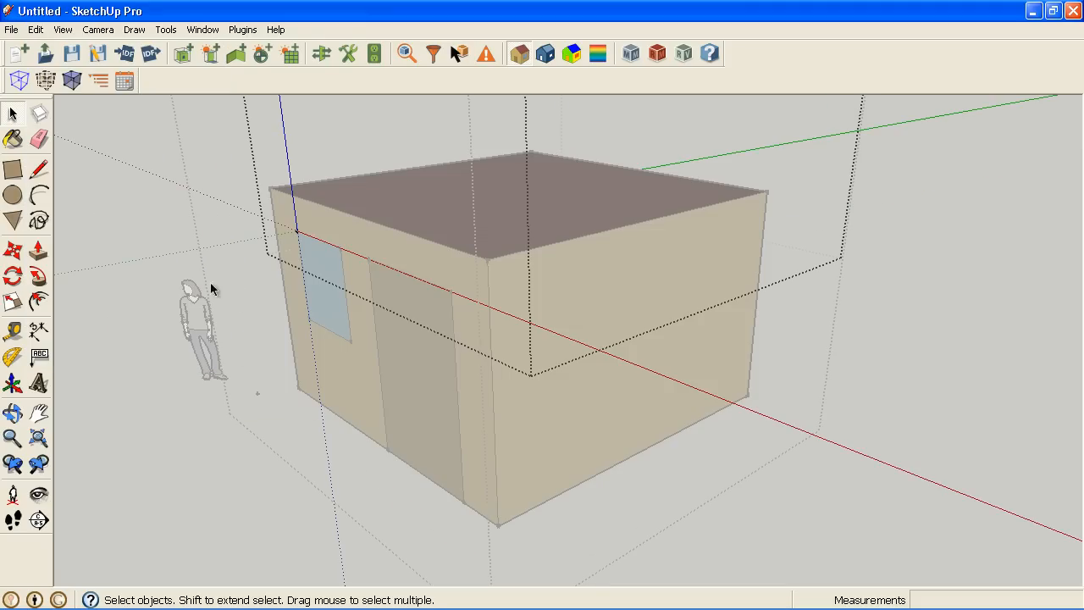
click(298, 236)
click(324, 253)
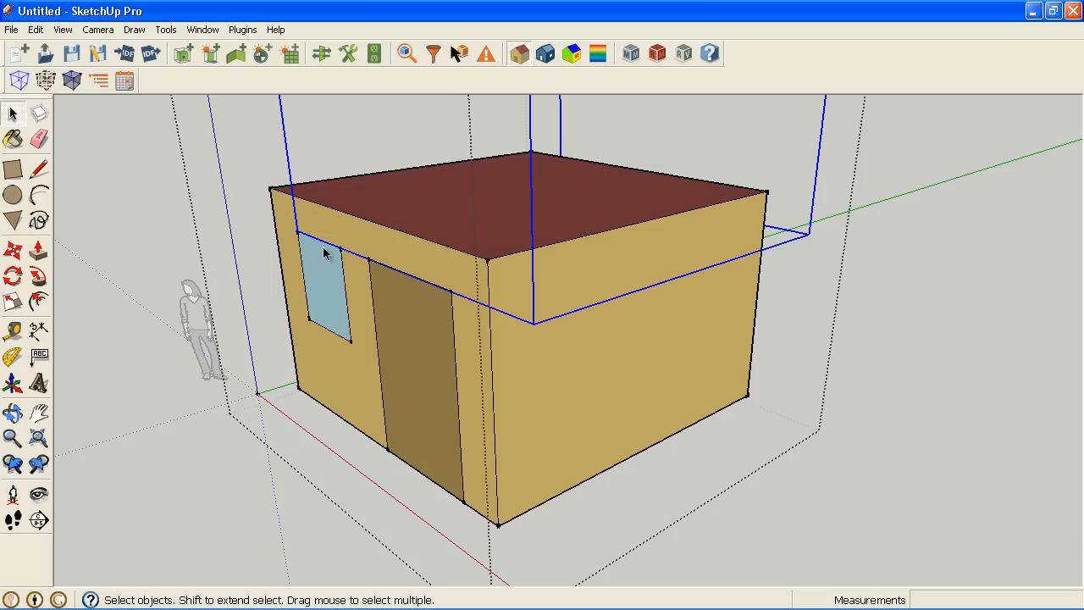
Inside the shading surface group, draw a horizontal rectangular overhang from the window's top edge, about 4' wide and 2' 11 1/2" deep
double_click(323, 253)
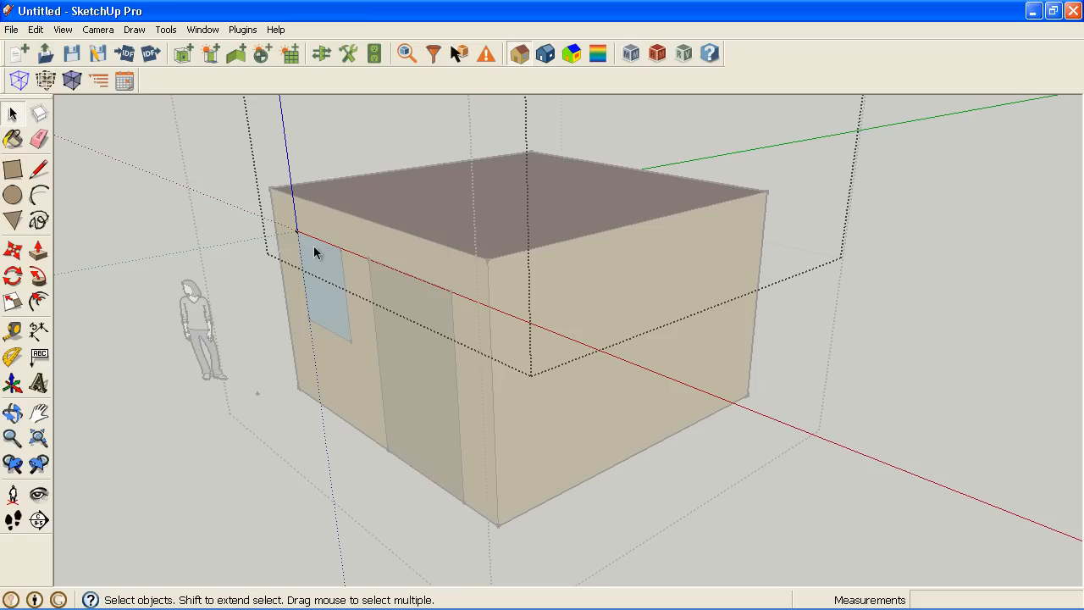
click(40, 170)
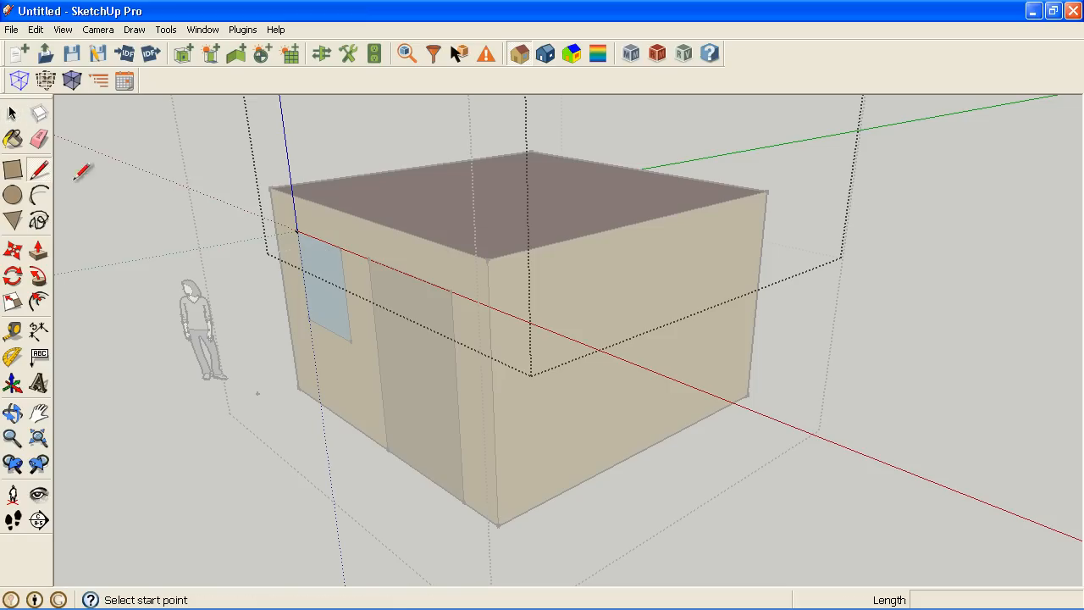
click(296, 230)
click(232, 242)
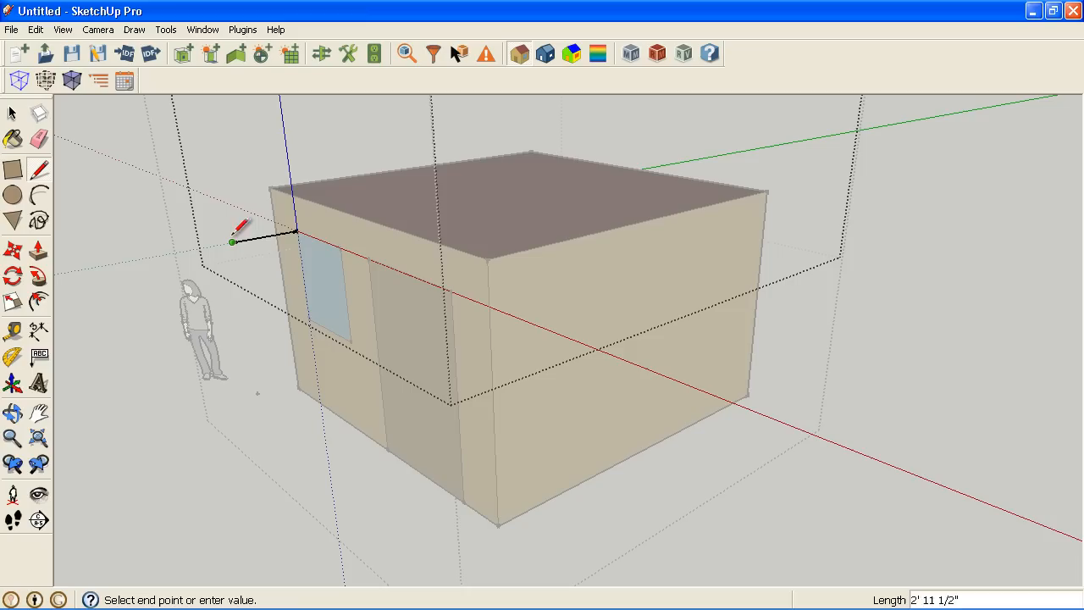
click(273, 261)
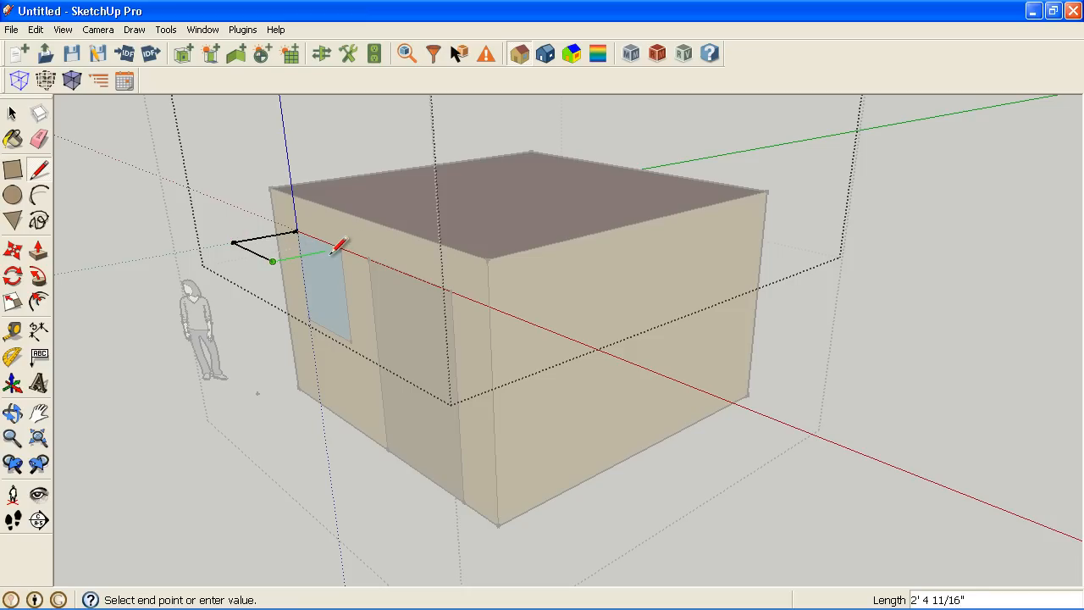
click(340, 247)
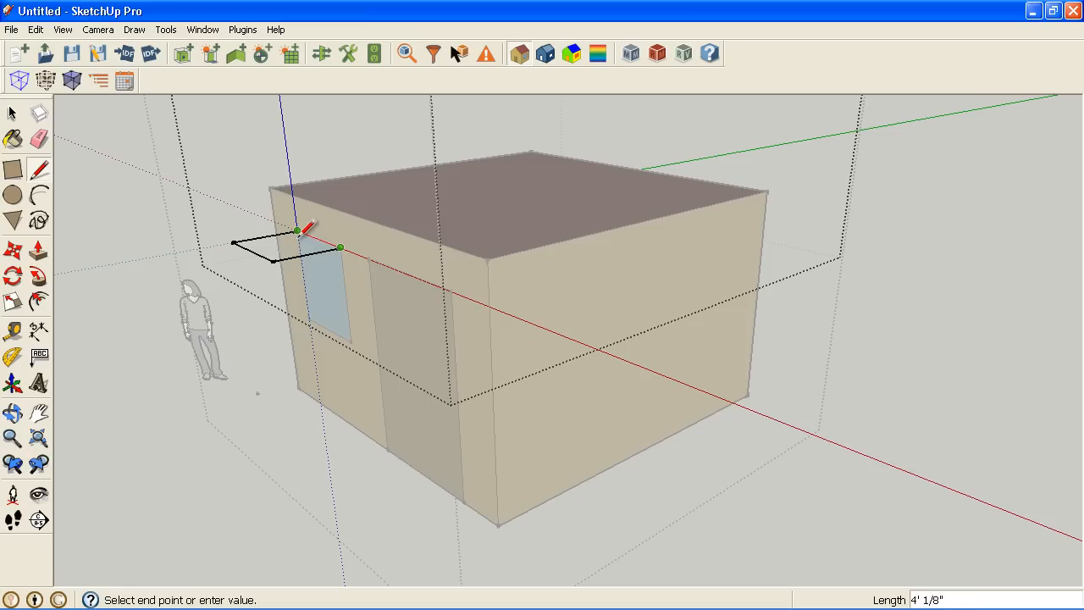
click(296, 229)
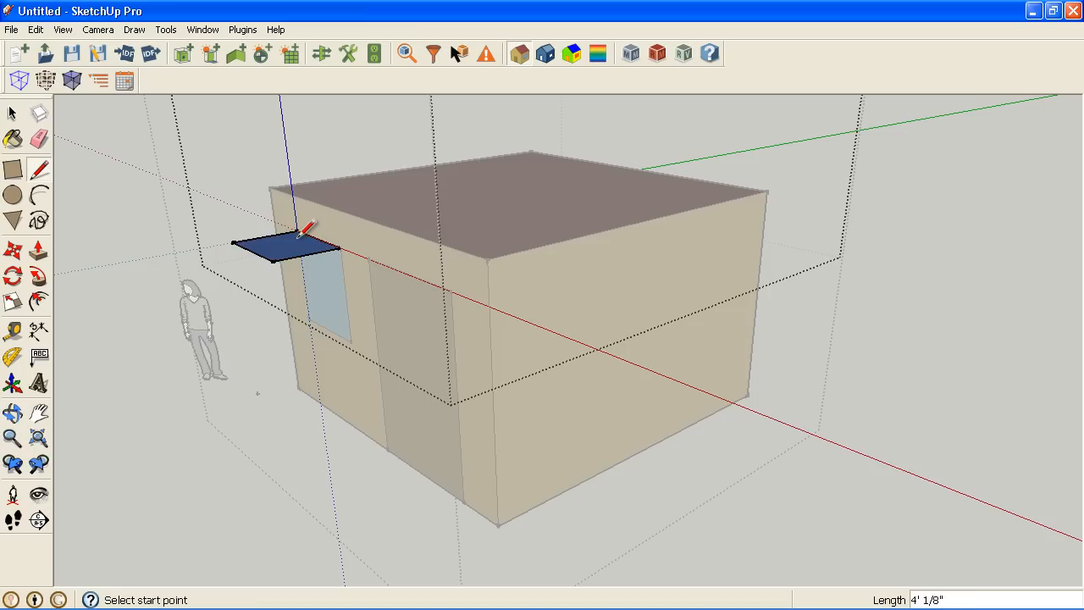
Hide the zone's roof surface to expose the interior
click(13, 413)
drag(285, 245, 423, 476)
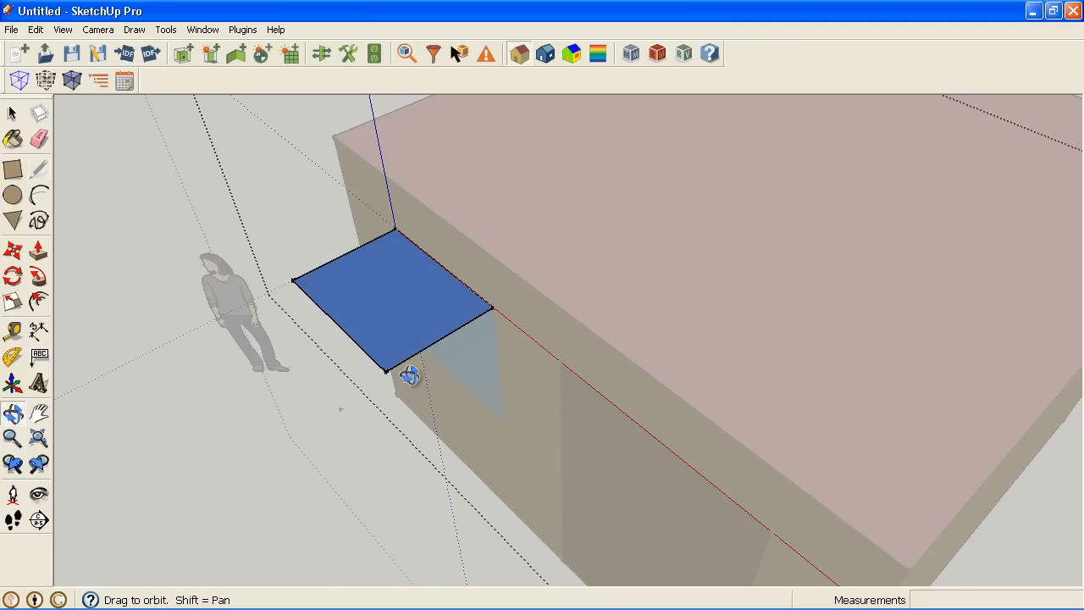
drag(415, 309, 610, 154)
middle_drag(610, 154, 471, 313)
right_click(471, 313)
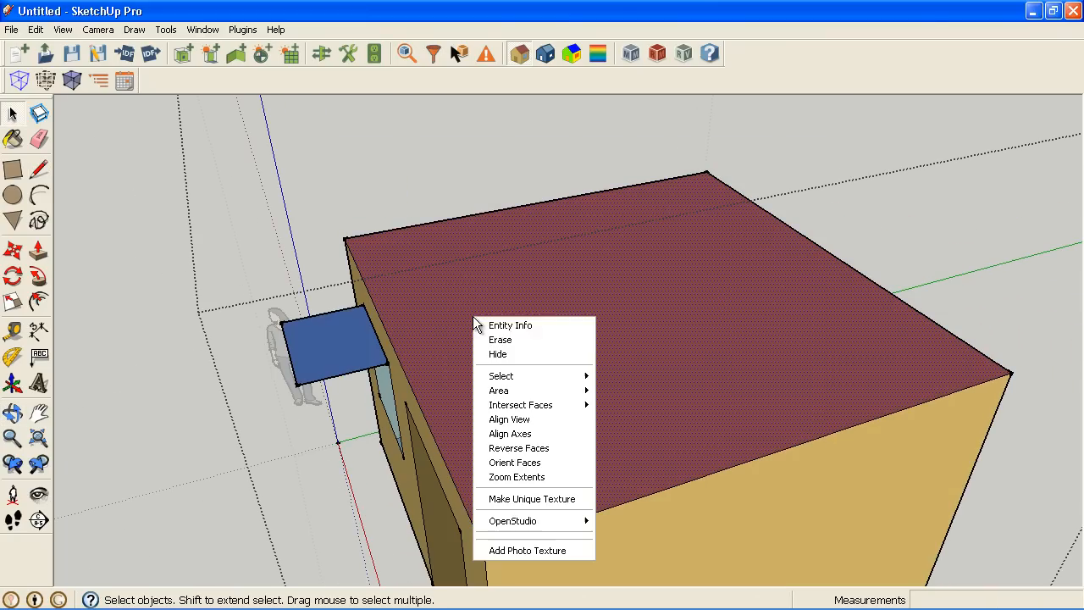
click(498, 354)
middle_drag(709, 274, 576, 331)
middle_drag(547, 283, 746, 322)
middle_drag(660, 317, 569, 315)
scroll(625, 354, down, 3)
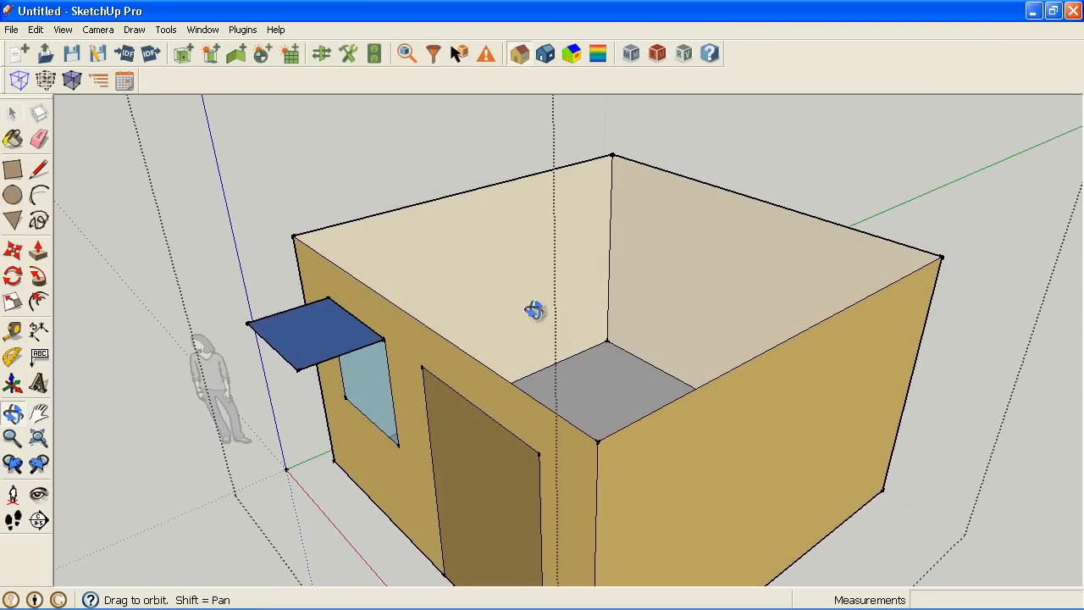
click(35, 30)
mouse_move(71, 237)
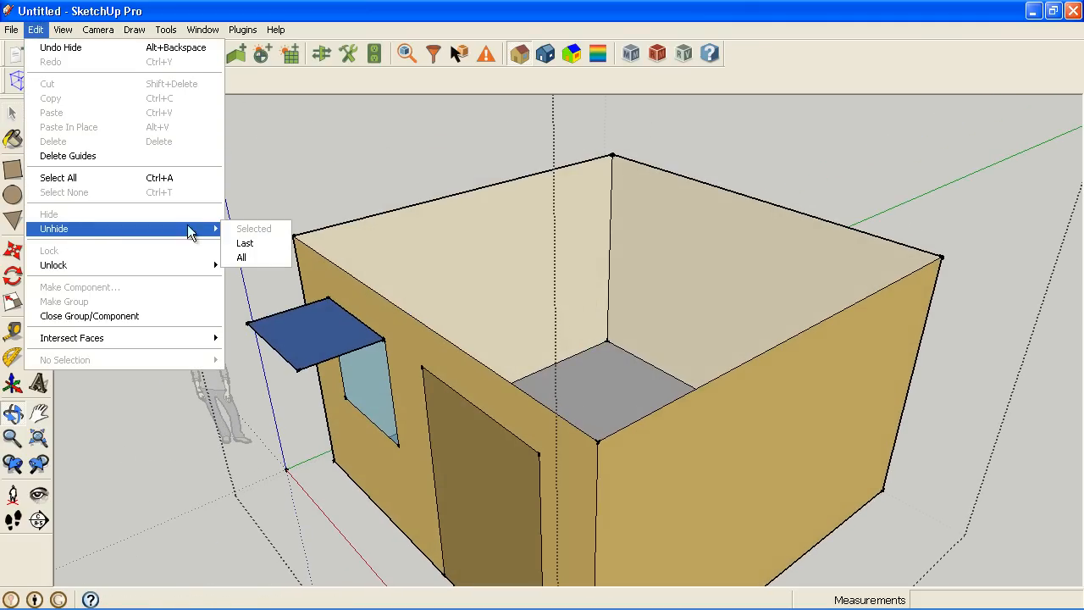
click(292, 9)
Reopen the shading surface group and move the overhang's door-side edge outward along the wall, past the window
shift+middle_drag(342, 258, 393, 237)
middle_drag(610, 298, 583, 340)
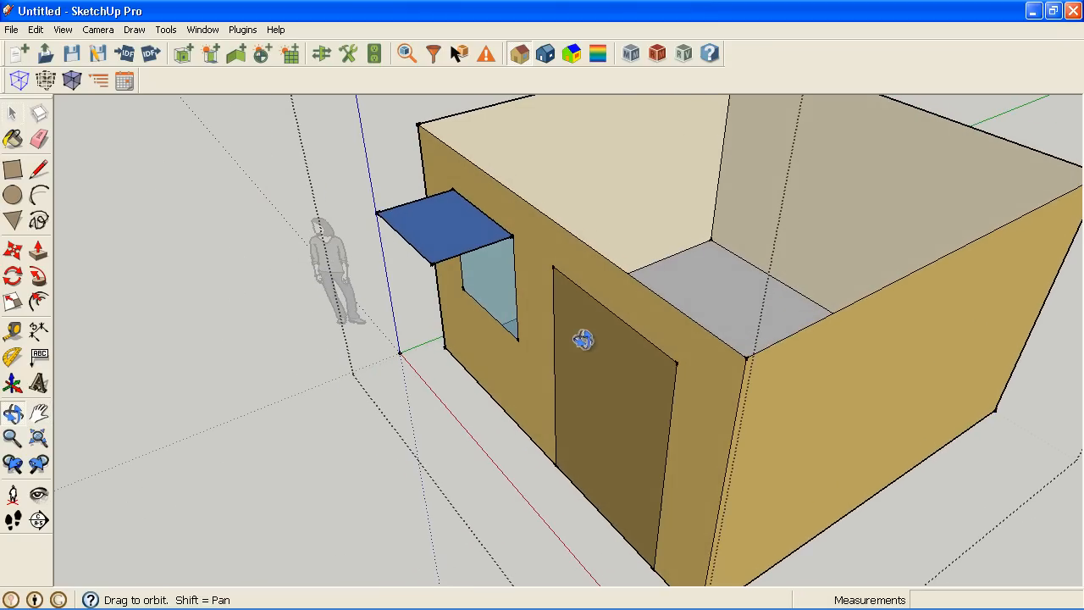
click(454, 259)
double_click(444, 248)
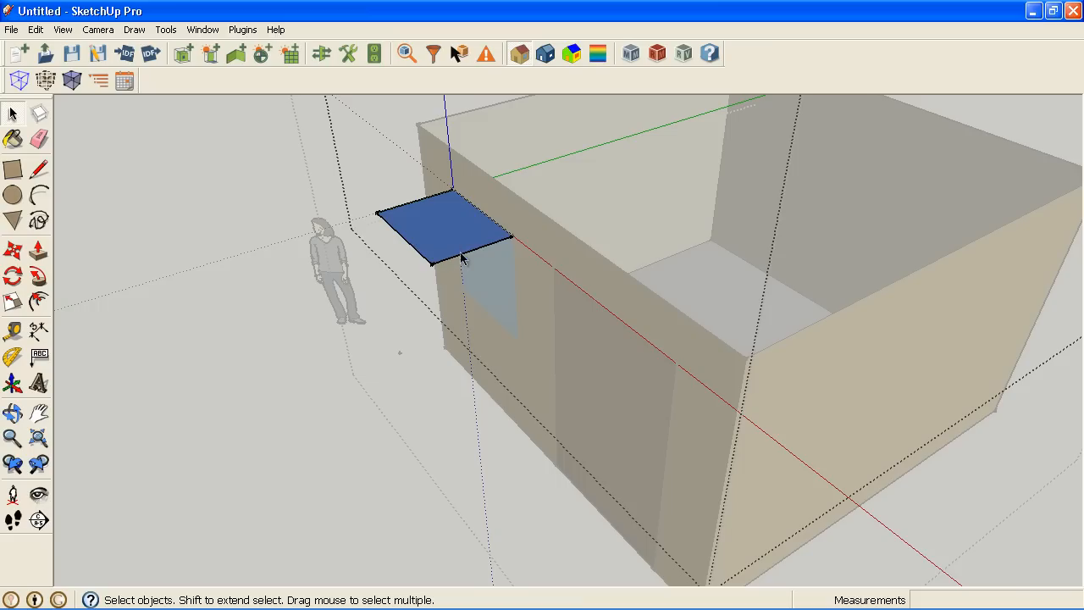
click(13, 249)
click(455, 249)
click(481, 273)
key(space)
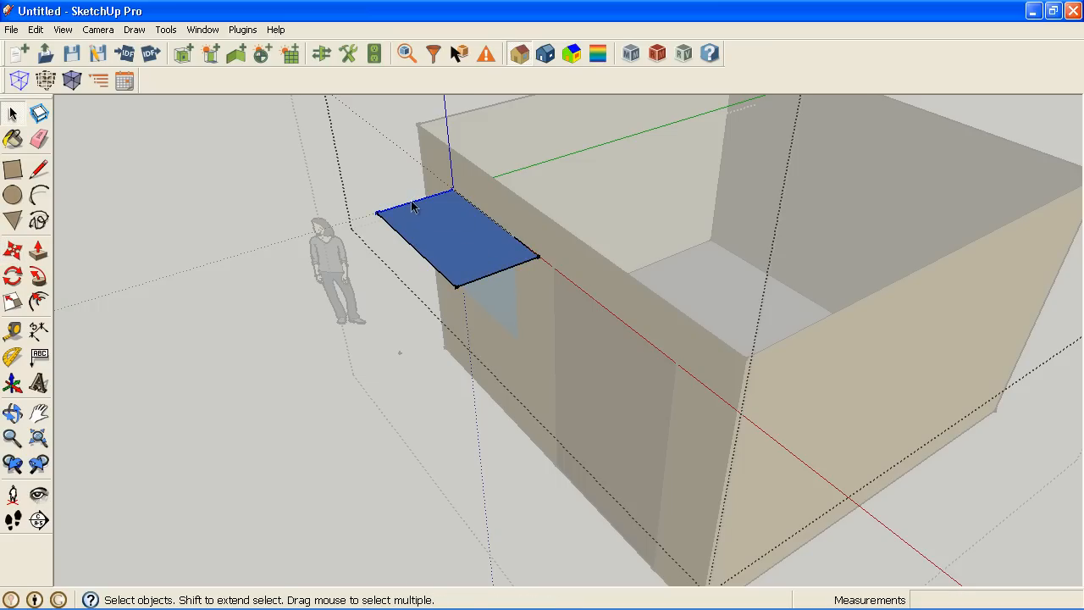
Move the overhang's side edge farthest from the door outward beyond the window
key(m)
click(414, 202)
click(400, 191)
key(space)
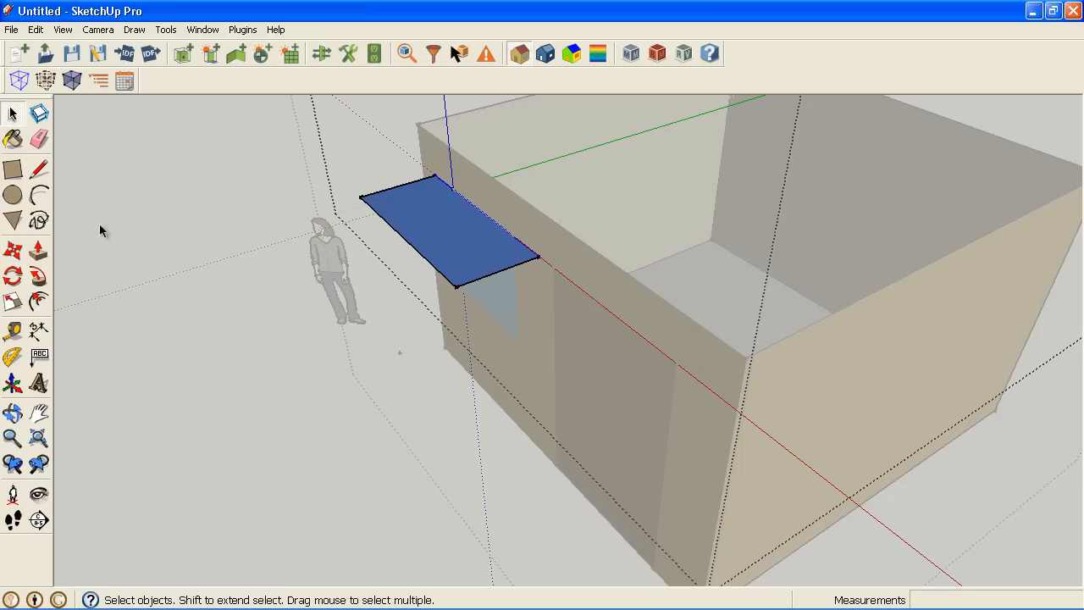
Raise the overhang's wall-side edge to tilt the surface, and move its outer edge to adjust the projection
click(13, 251)
click(477, 209)
click(475, 184)
key(space)
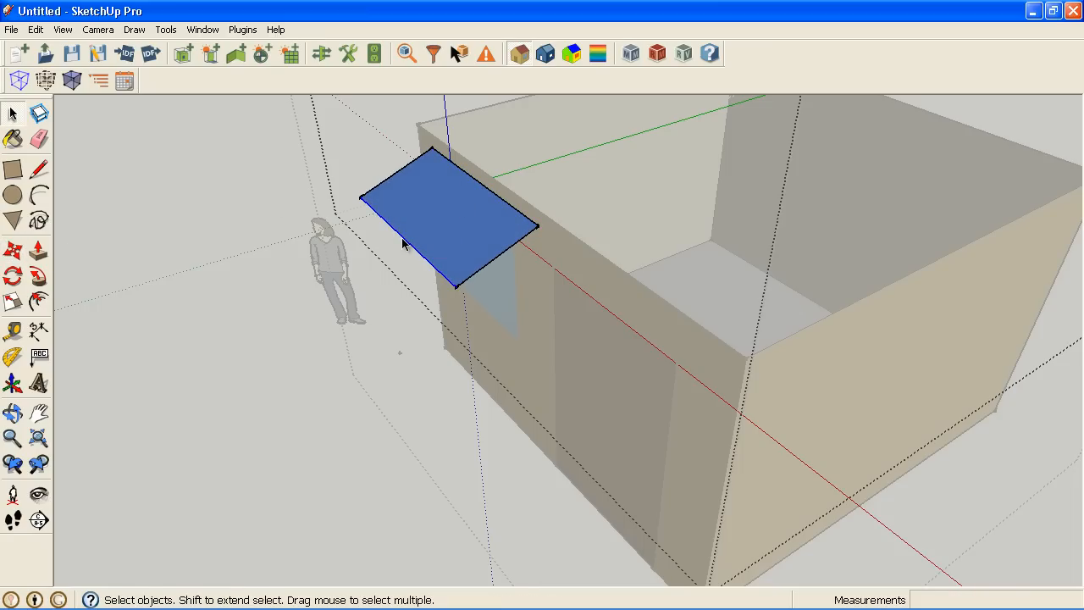
key(m)
scroll(407, 259, up, 2)
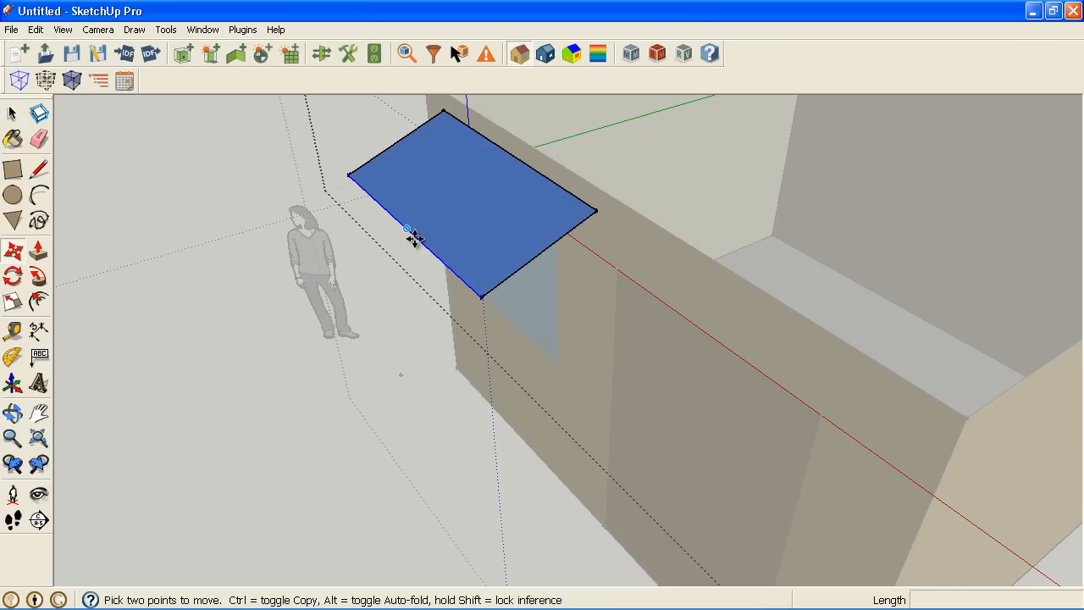
click(414, 237)
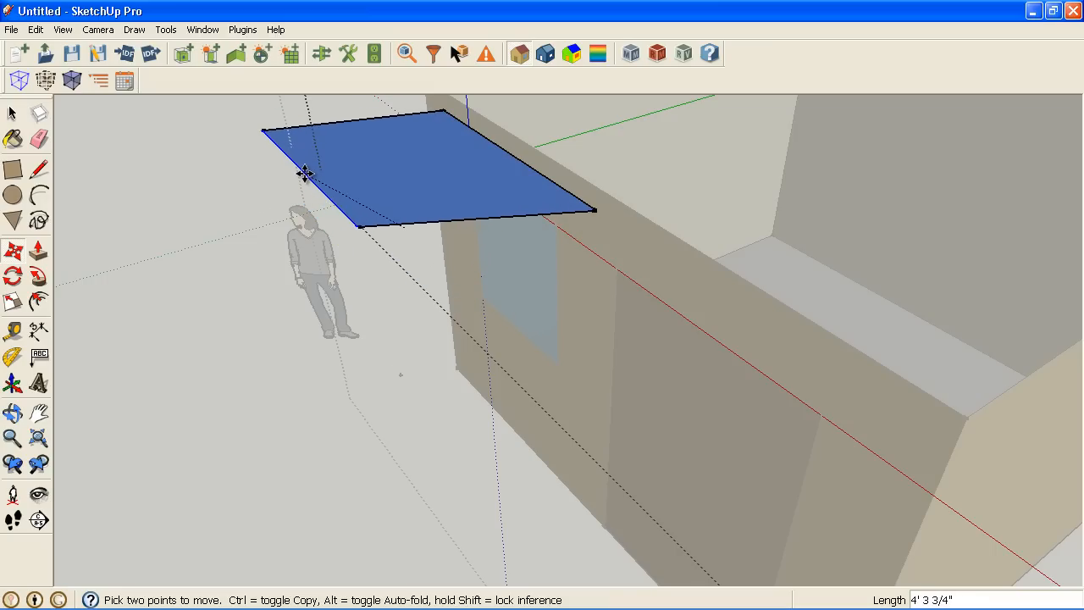
Place a new interior partition surface group on the floor inside the zone
middle_drag(305, 177, 434, 416)
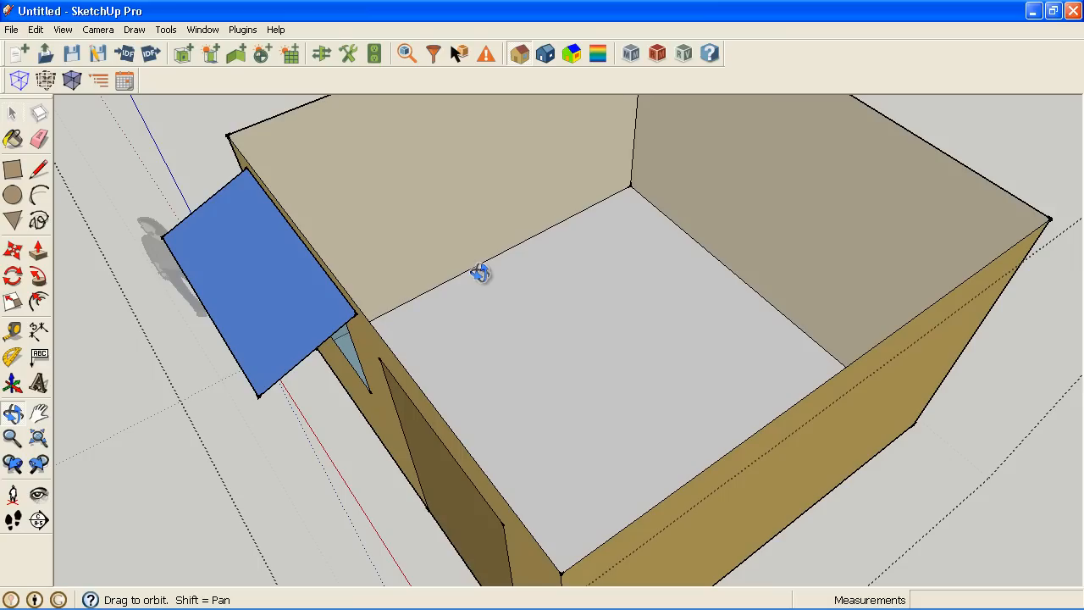
shift+middle_drag(476, 266, 541, 266)
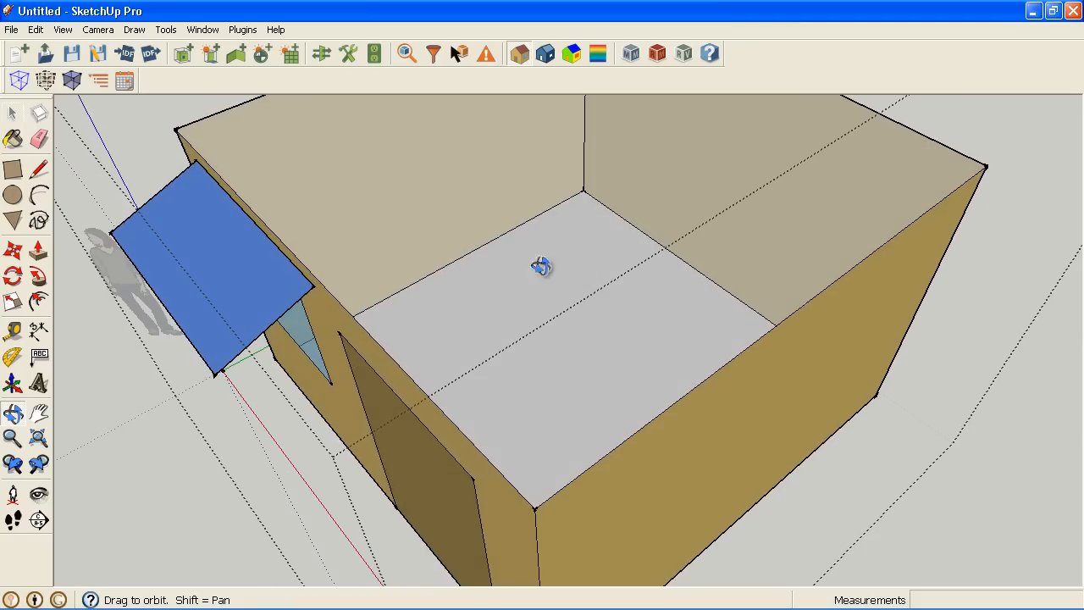
click(236, 54)
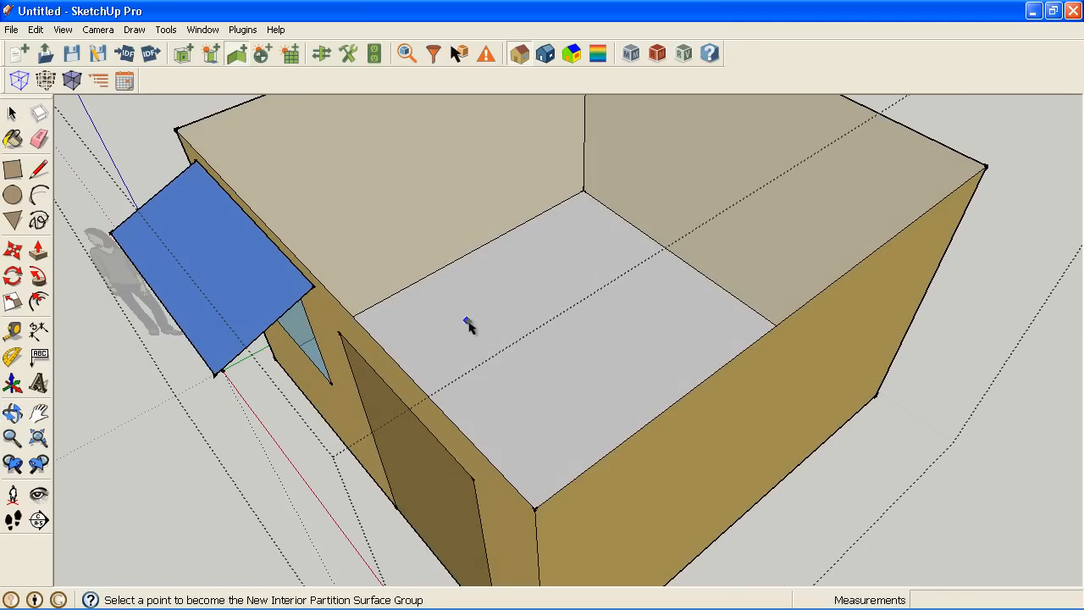
click(466, 323)
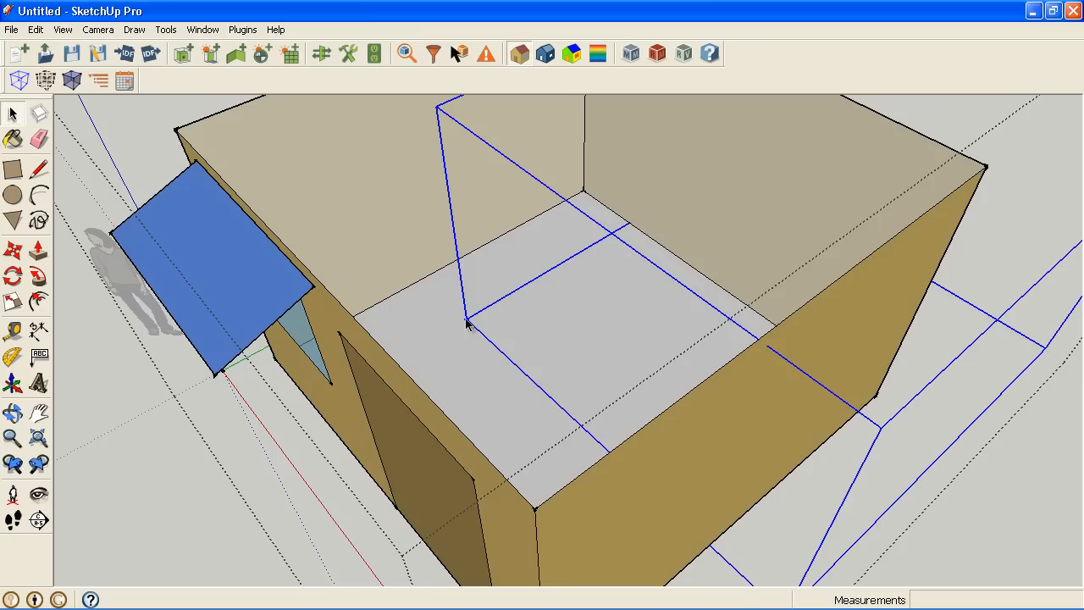
Inside the interior partition group, draw a rectangle on the floor and push-pull it up into a box
key(r)
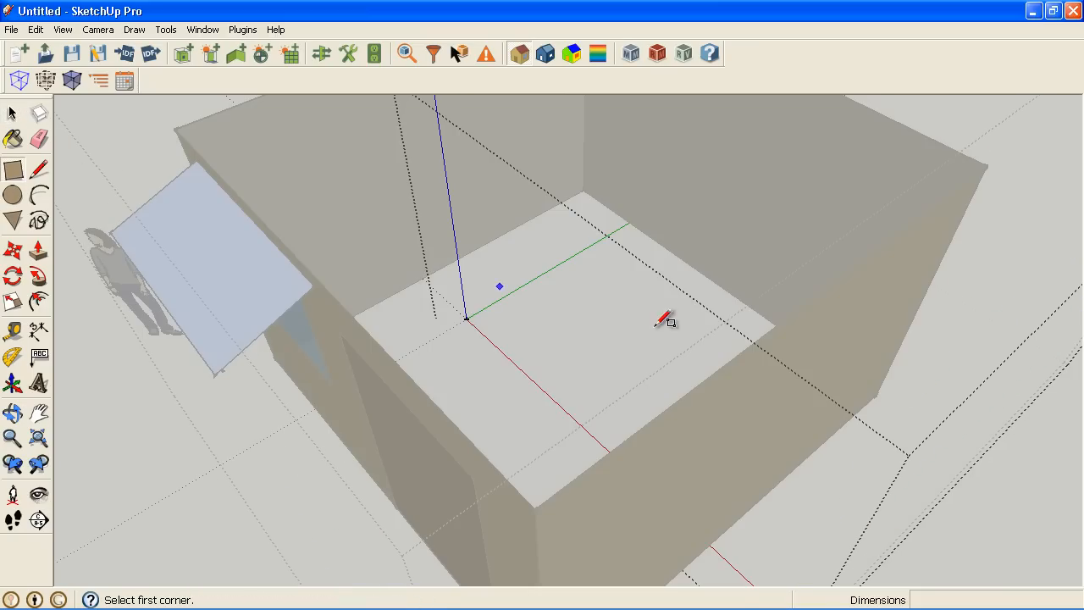
click(491, 321)
click(632, 319)
key(p)
drag(573, 332, 528, 239)
Erase the box's edges to remove its top and one side face, and exit the partition group
click(47, 144)
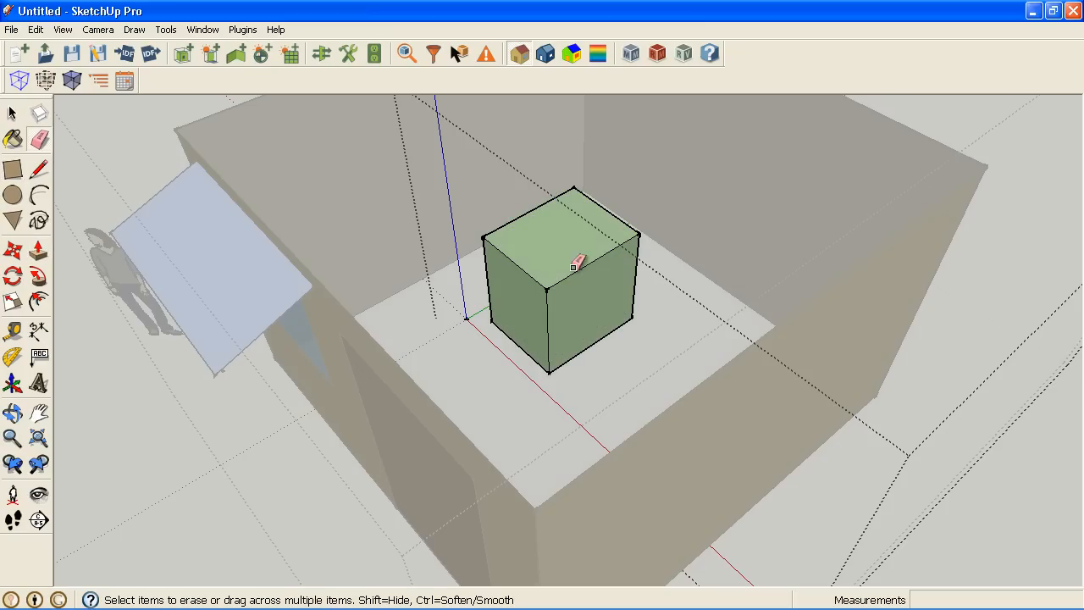
click(582, 274)
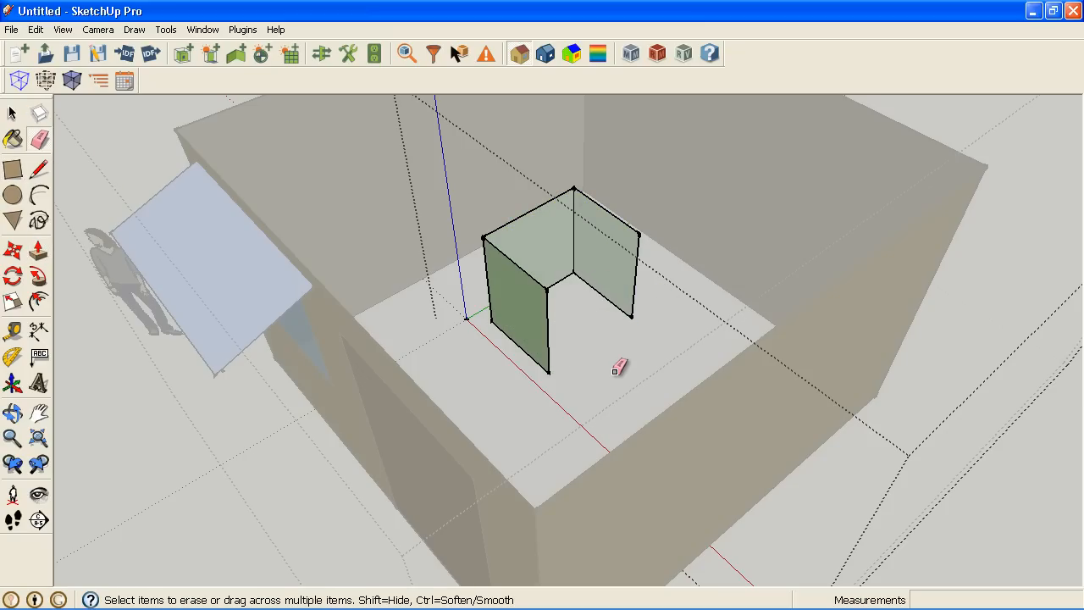
key(space)
click(613, 370)
key(o)
drag(552, 375, 706, 297)
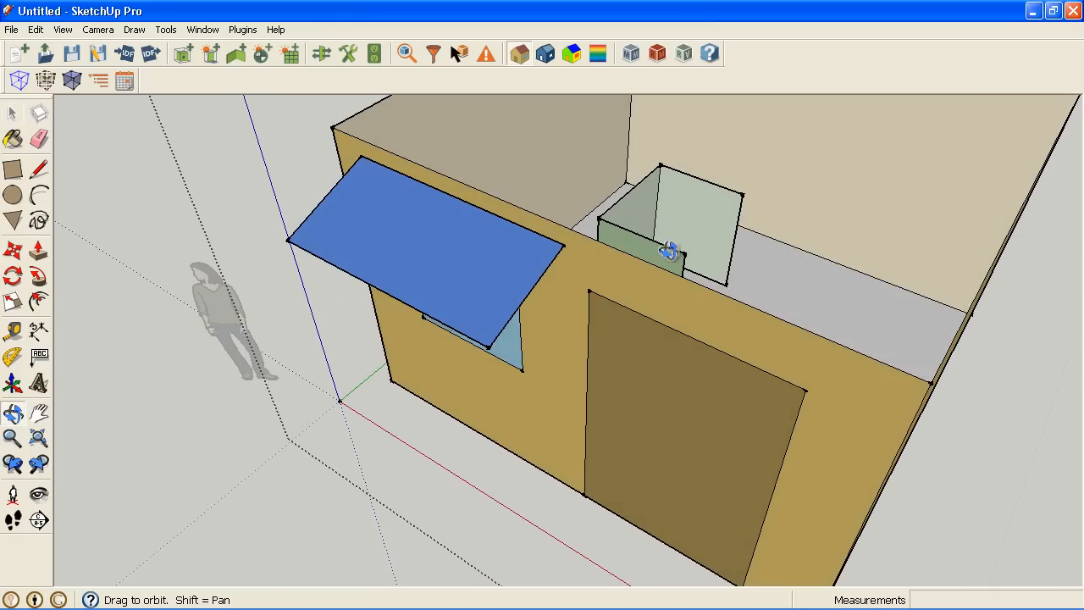
Open the interior partition group and inspect its front surface's object information, including the construction and the Convert to Internal Mass option
scroll(657, 240, up, 3)
shift+middle_drag(657, 239, 643, 344)
double_click(615, 339)
click(600, 338)
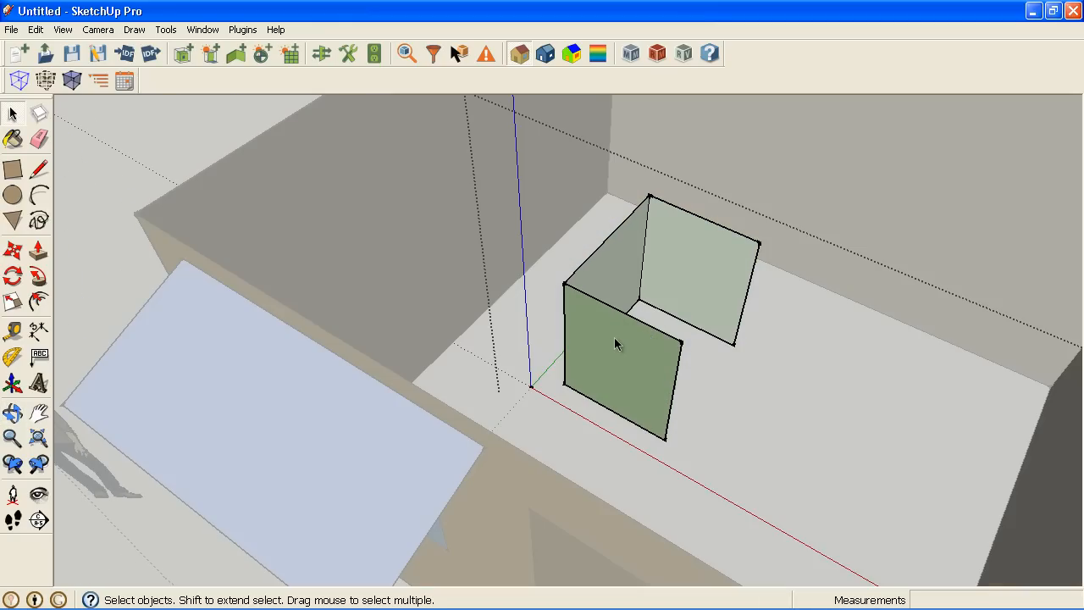
click(410, 55)
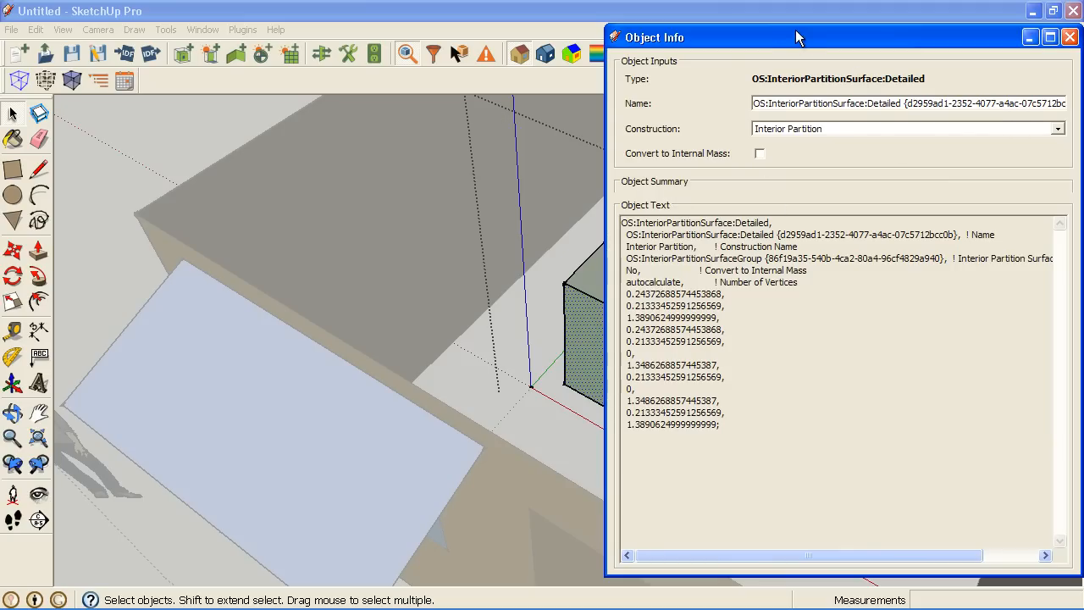
drag(796, 30, 779, 26)
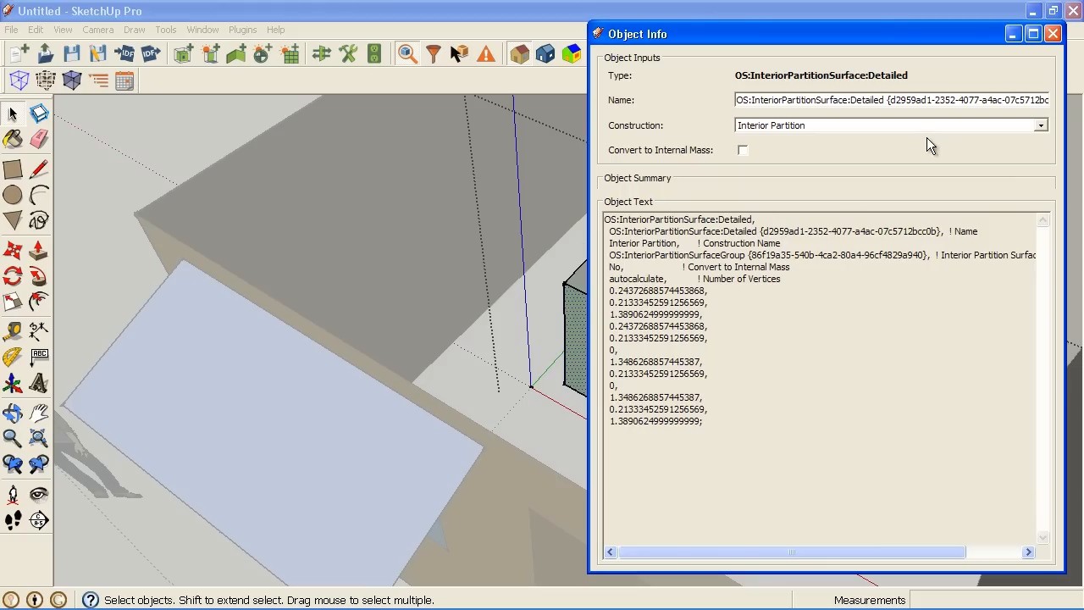
click(742, 151)
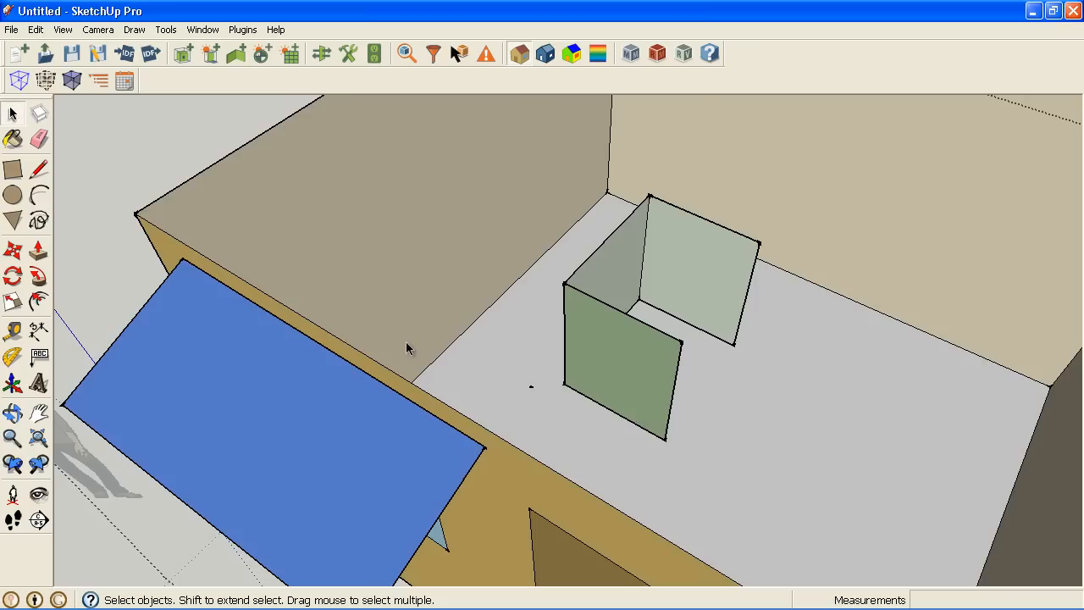
Unhide all hidden surfaces to restore the zone's roof
scroll(406, 342, down, 5)
middle_drag(452, 346, 285, 208)
click(38, 31)
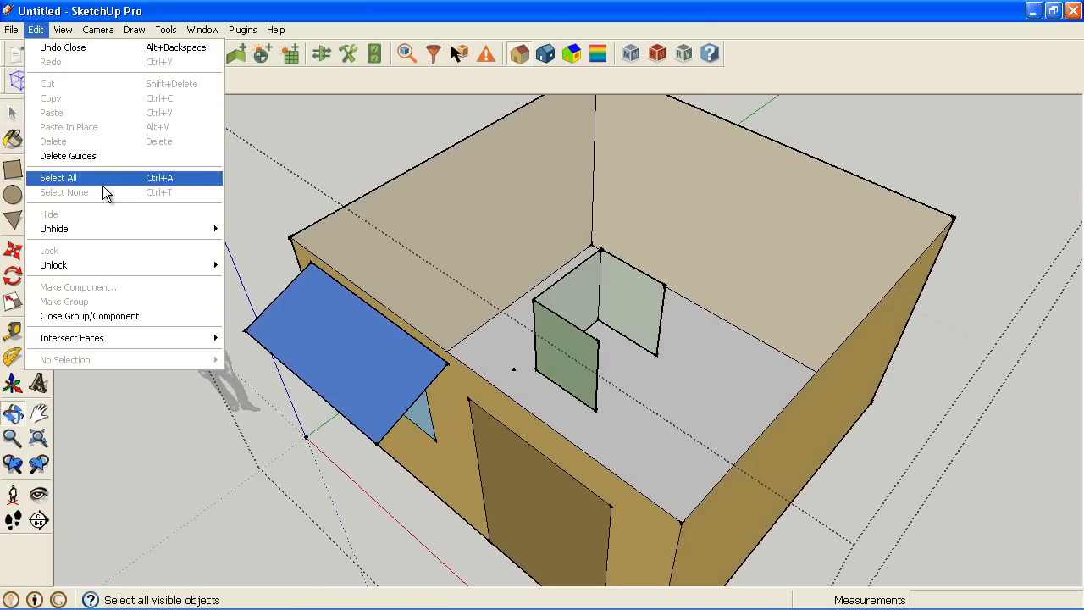
mouse_move(112, 229)
click(244, 256)
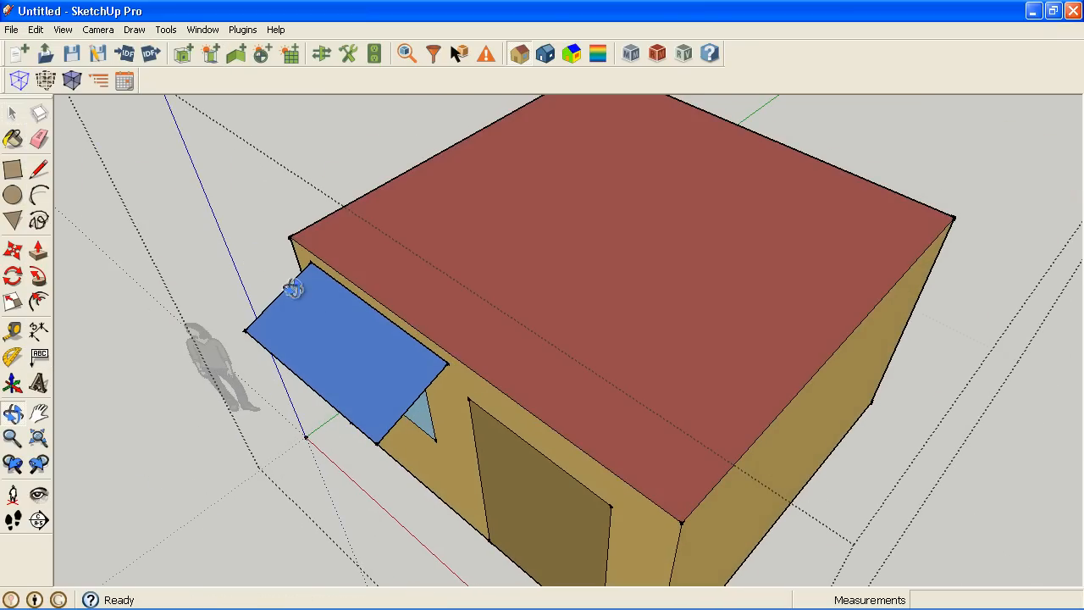
drag(359, 325, 211, 220)
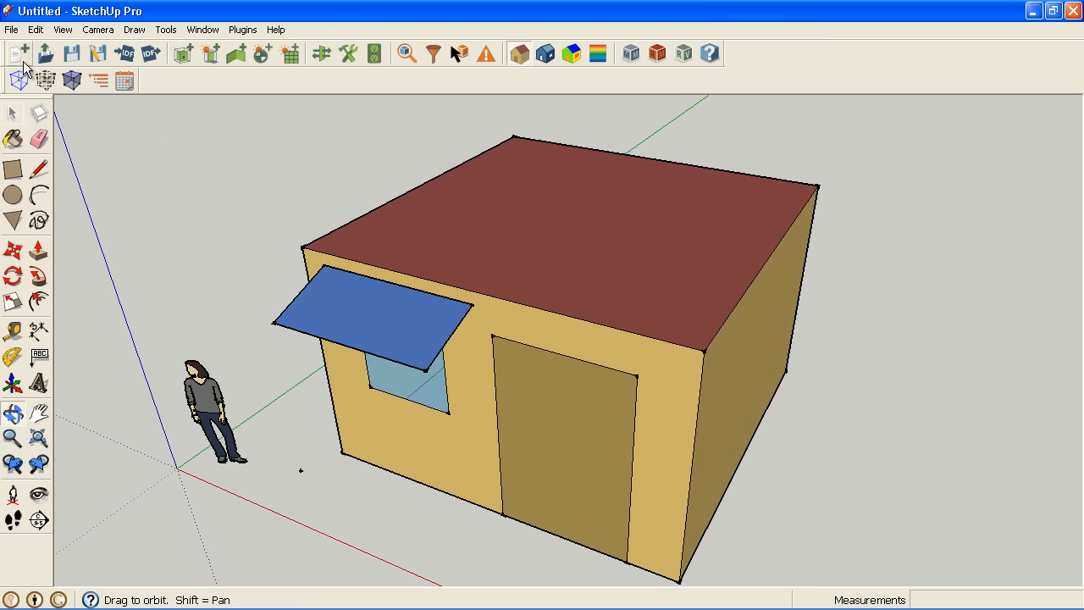
Look through the building envelope in X-ray display, and switch back to the normal display
click(71, 81)
drag(407, 322, 251, 162)
click(72, 80)
drag(643, 351, 587, 376)
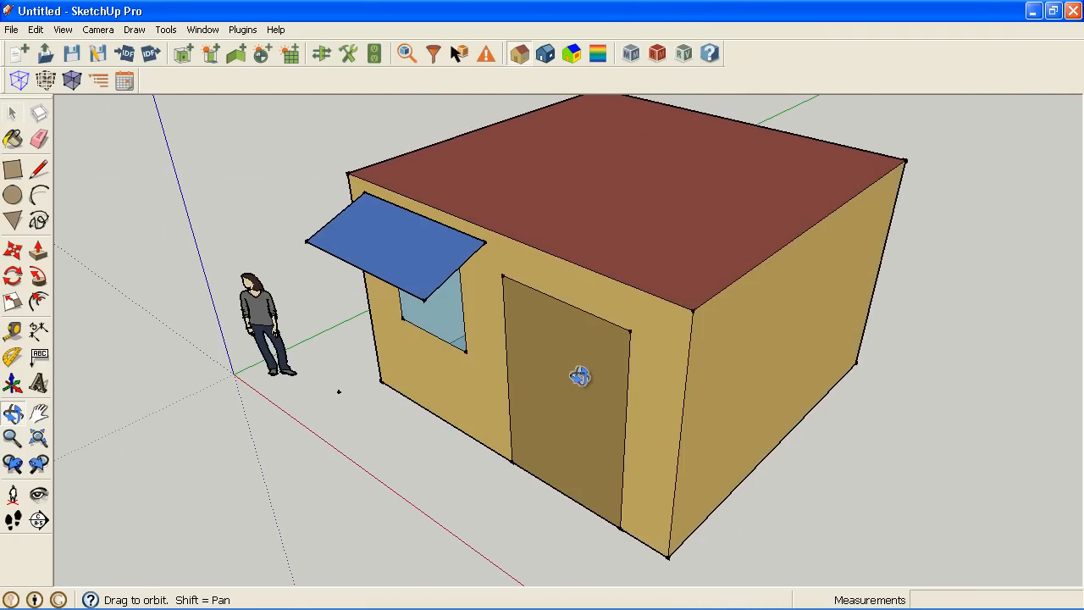
Place a new shading surface group in open space beside the building and open it for editing
drag(403, 230, 473, 300)
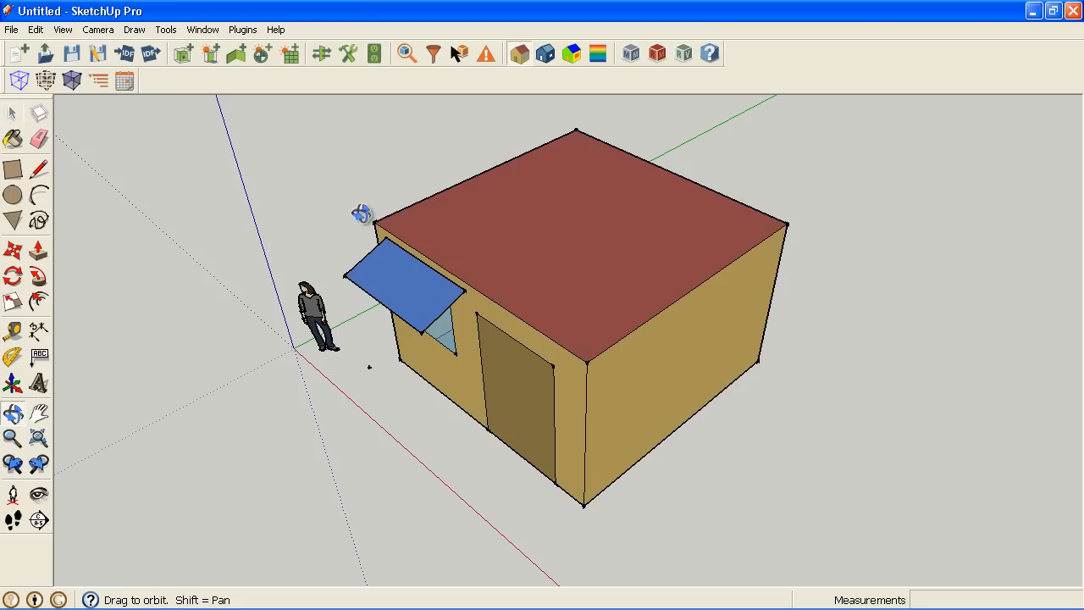
click(212, 53)
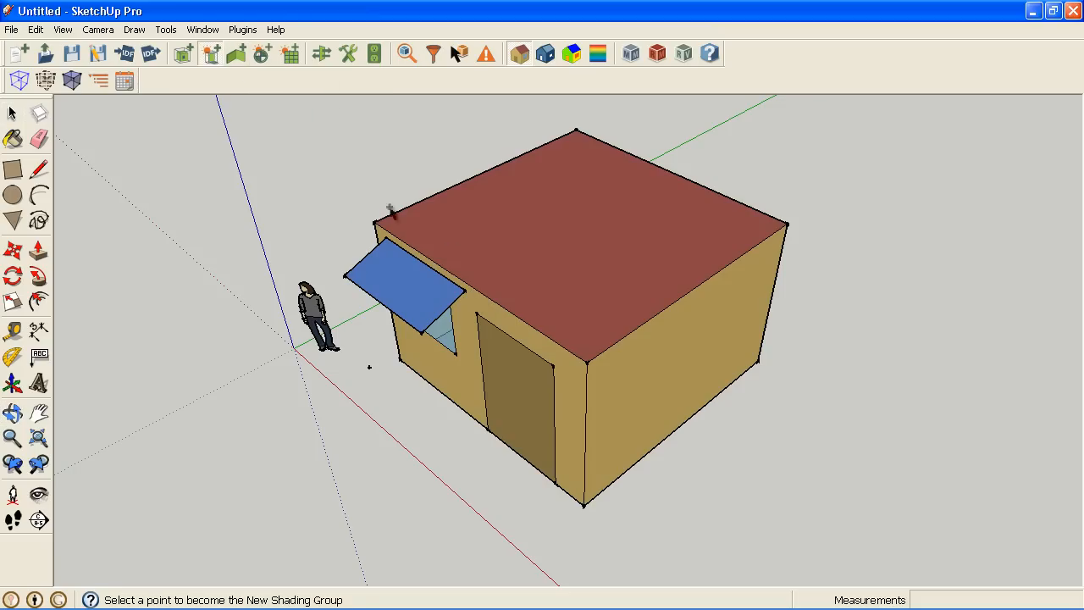
click(295, 205)
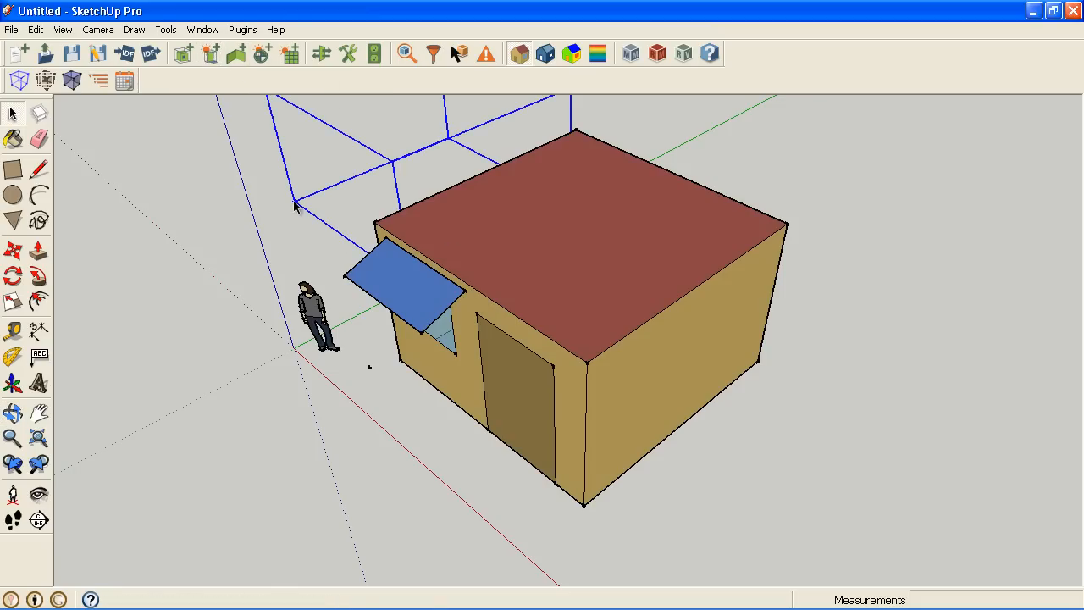
double_click(296, 205)
Inside the new shading group, draw a rectangle about 25' by 32' and push-pull it up into a tall box
scroll(304, 211, down, 3)
shift+middle_drag(216, 186, 339, 283)
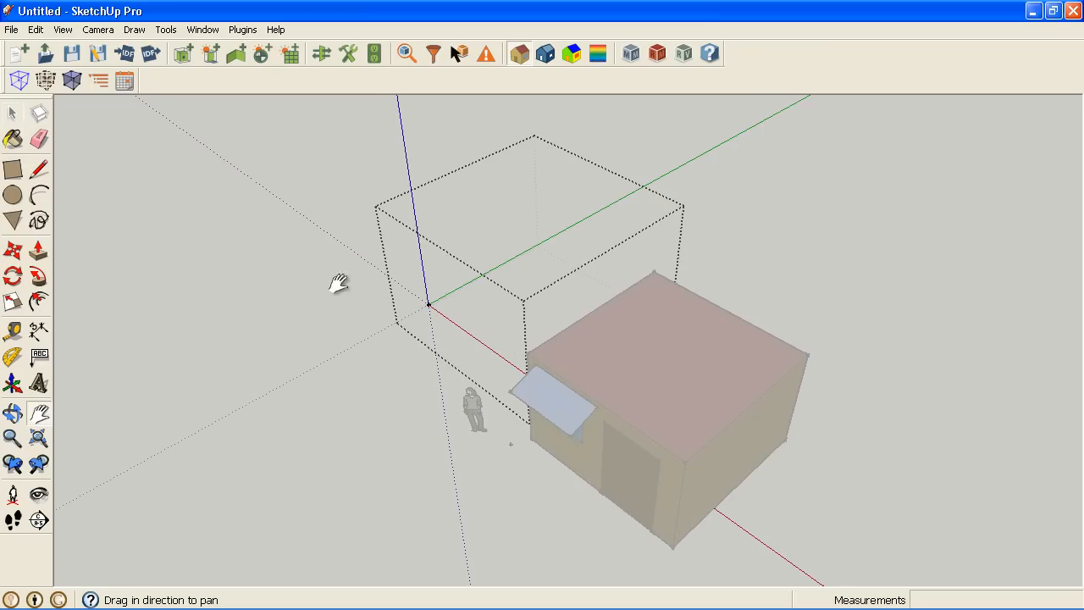
click(12, 170)
click(266, 254)
click(605, 230)
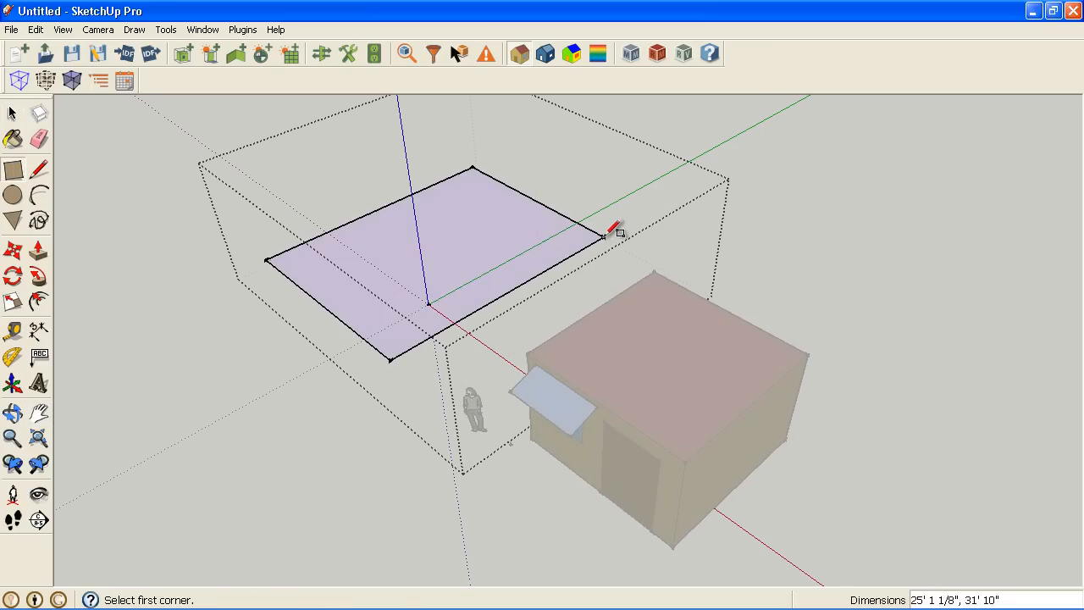
key(p)
scroll(457, 320, down, 2)
scroll(457, 320, down, 2)
drag(437, 295, 395, 226)
middle_drag(394, 226, 503, 281)
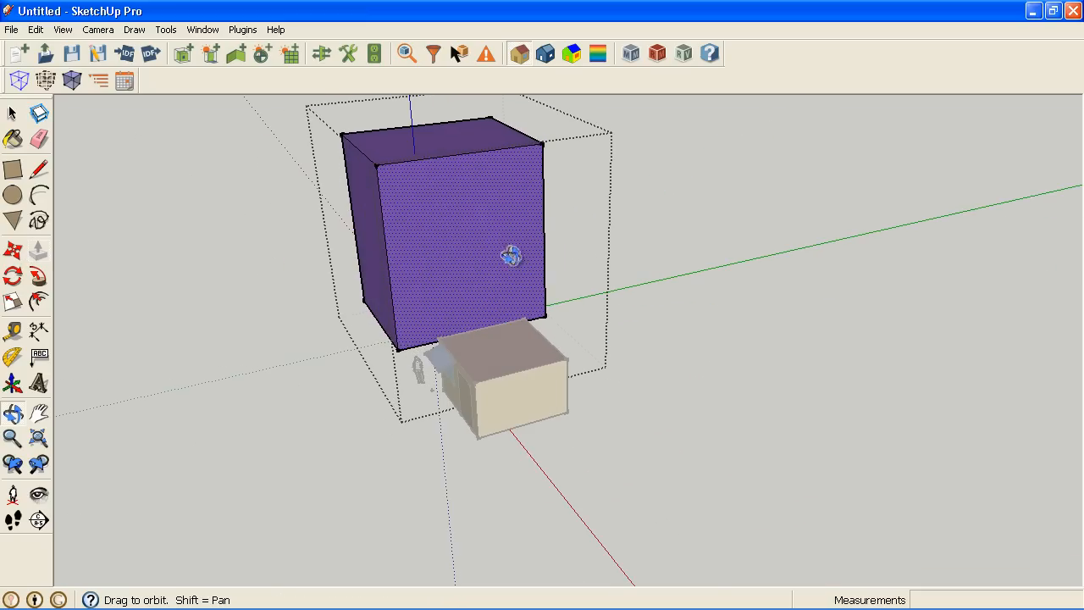
Erase the tall box's edges so that only one vertical shading face remains
drag(432, 305, 668, 300)
key(e)
drag(466, 212, 500, 180)
drag(577, 166, 631, 136)
mouse_move(592, 245)
mouse_down()
mouse_move(590, 290)
mouse_move(503, 381)
mouse_move(553, 312)
mouse_up()
middle_drag(554, 313, 450, 320)
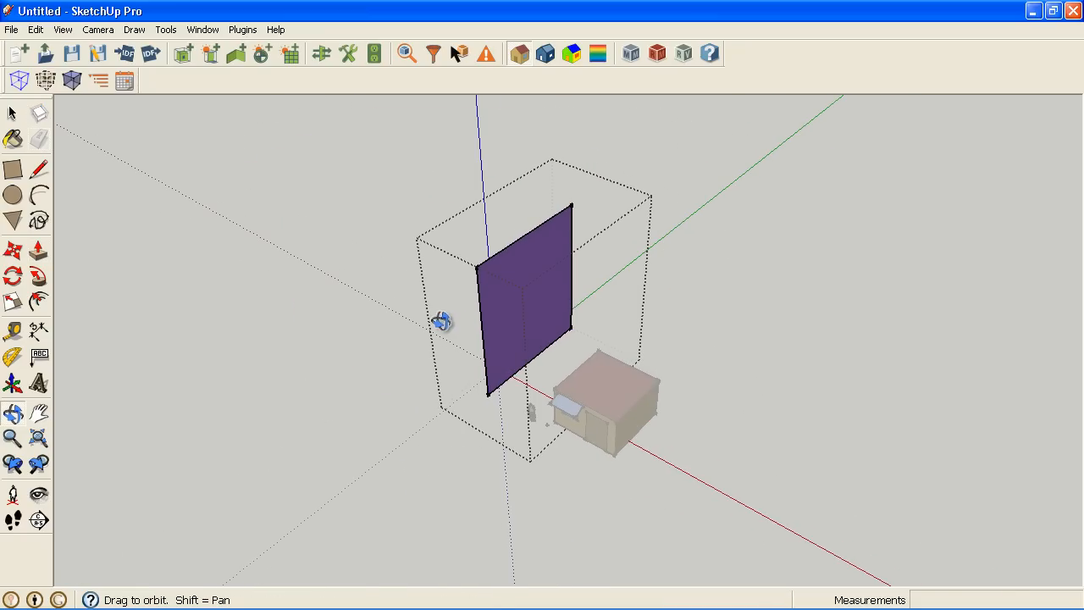
Draw a second vertical four-sided shading face beside the first one with the Line tool, closing the outline at its starting point
click(39, 169)
click(621, 305)
click(690, 335)
click(707, 198)
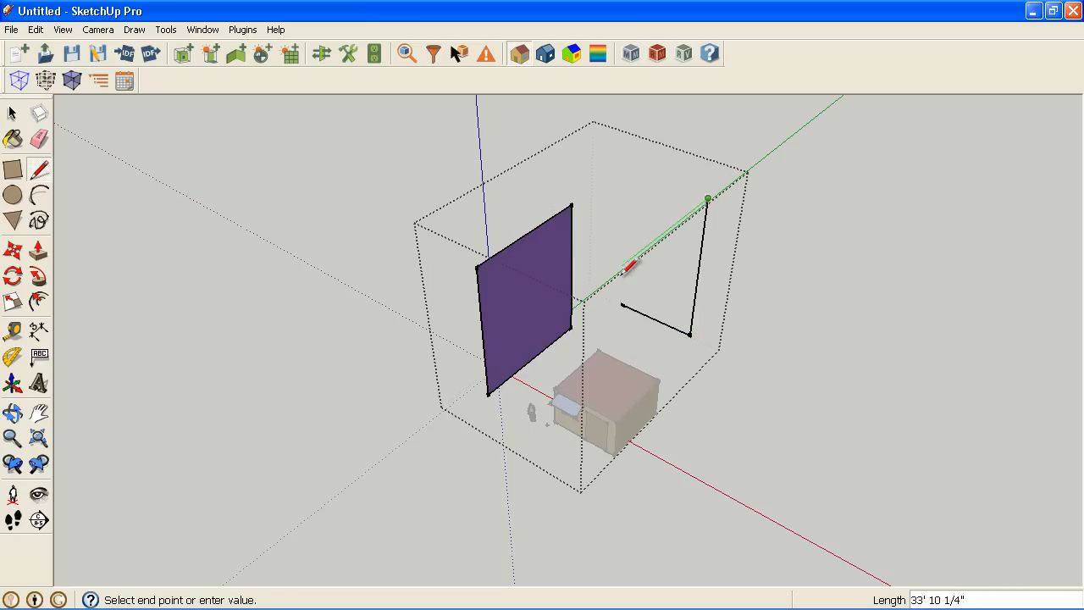
click(628, 169)
click(622, 304)
scroll(683, 295, up, 1)
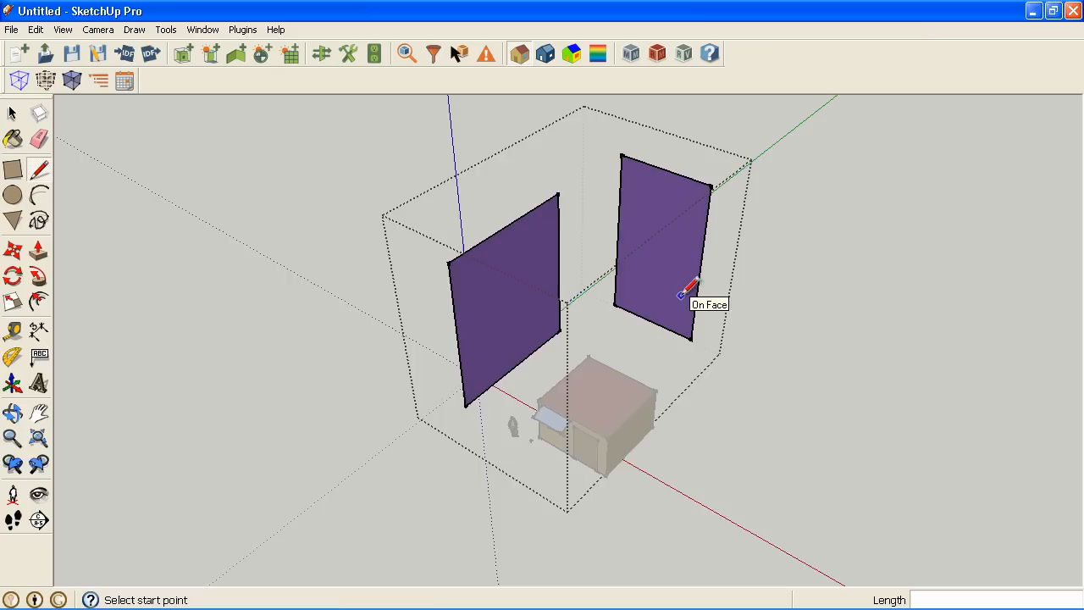
Reverse the orientation of the second shading face and exit the shading group
key(space)
scroll(675, 296, up, 1)
click(668, 295)
right_click(668, 292)
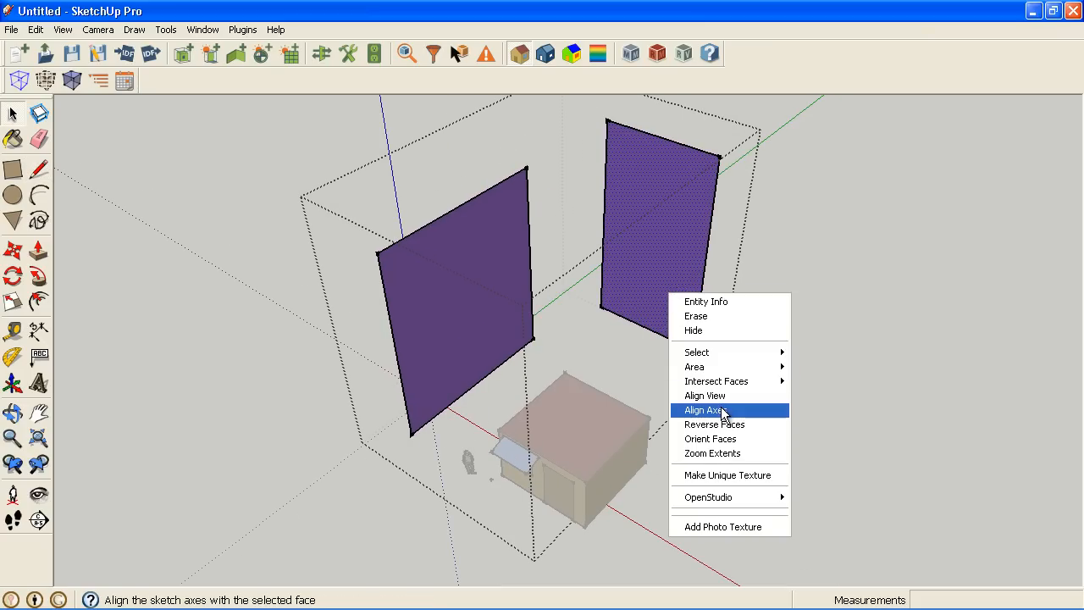
click(724, 428)
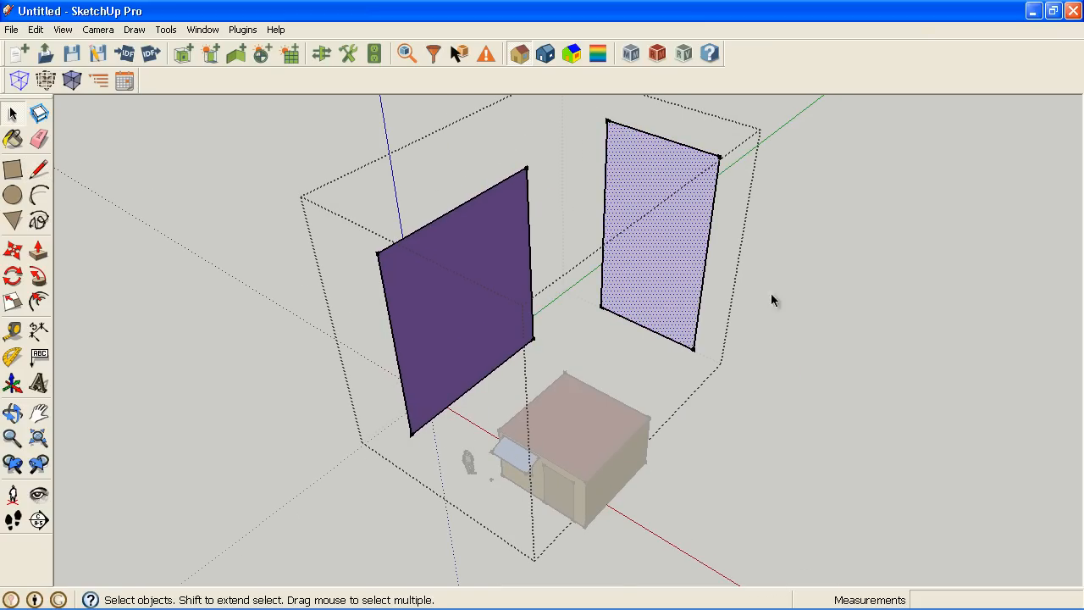
click(721, 160)
key(o)
drag(714, 266, 685, 278)
drag(661, 345, 605, 317)
key(space)
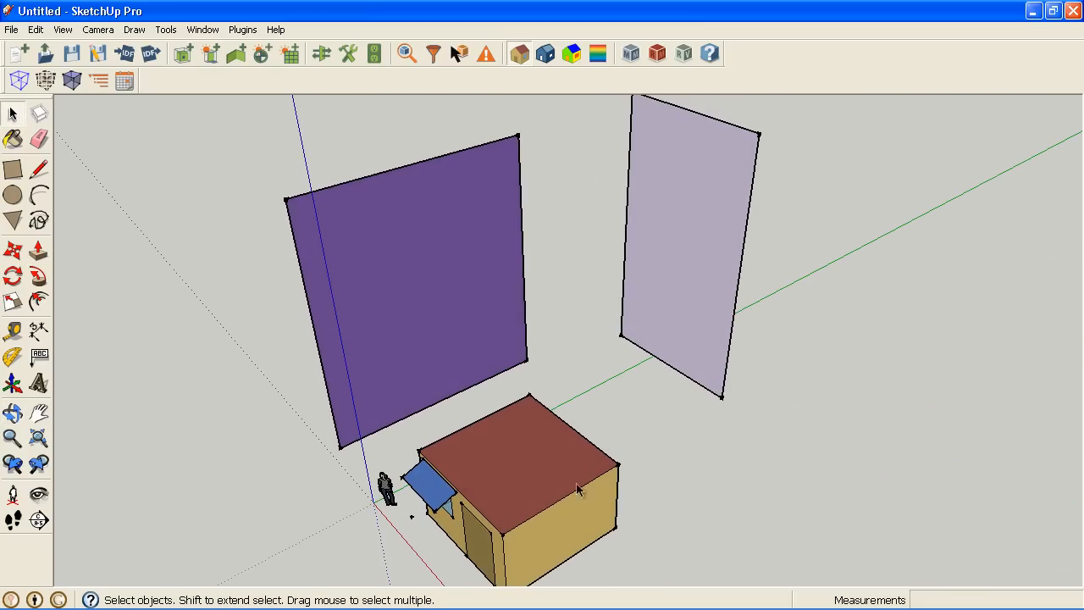
Reopen the shading group, reverse the second shading face back to its original orientation, and exit the group
click(664, 315)
double_click(664, 315)
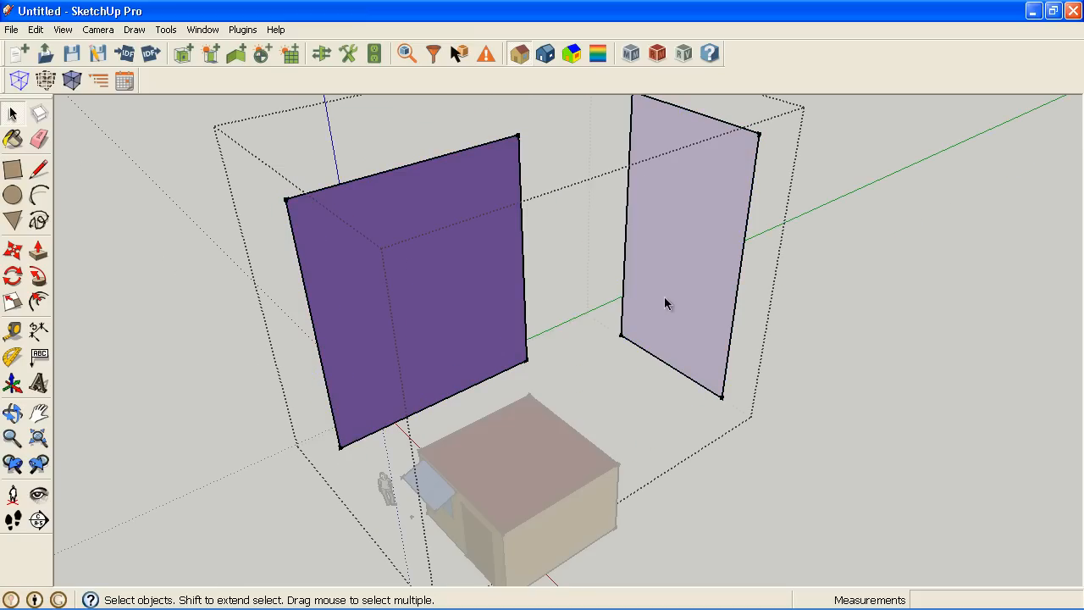
right_click(659, 272)
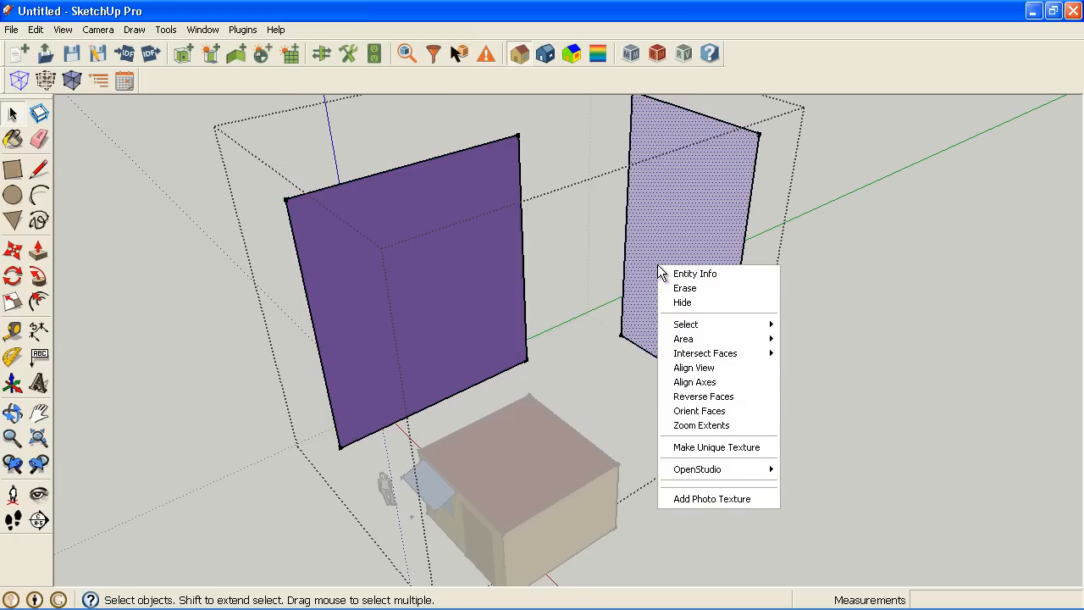
click(707, 398)
key(Escape)
scroll(703, 399, down, 3)
shift+middle_drag(702, 400, 625, 355)
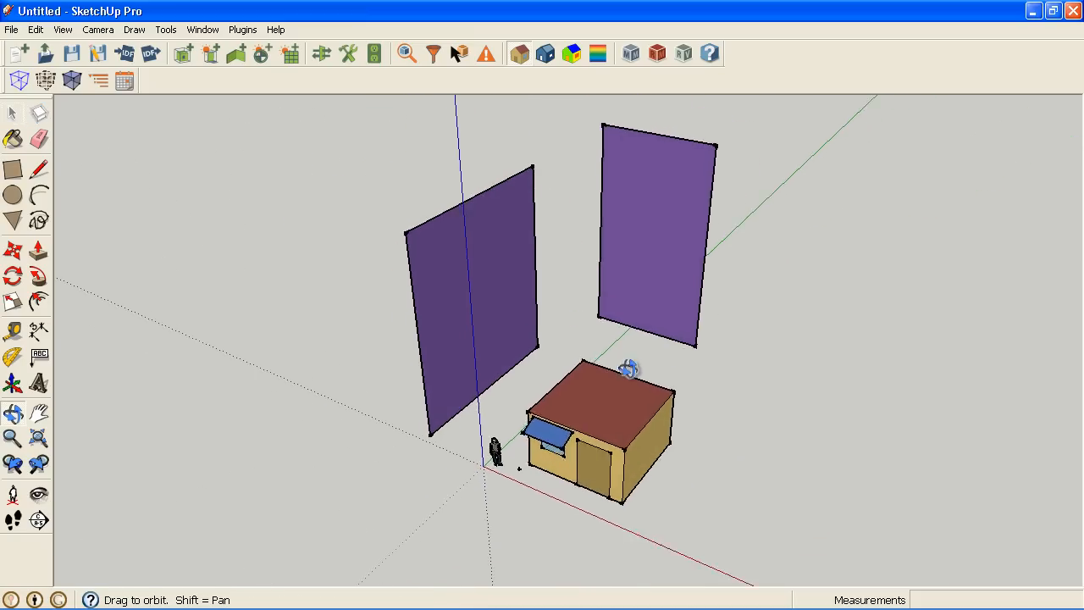
middle_drag(617, 443, 533, 356)
scroll(576, 467, up, 2)
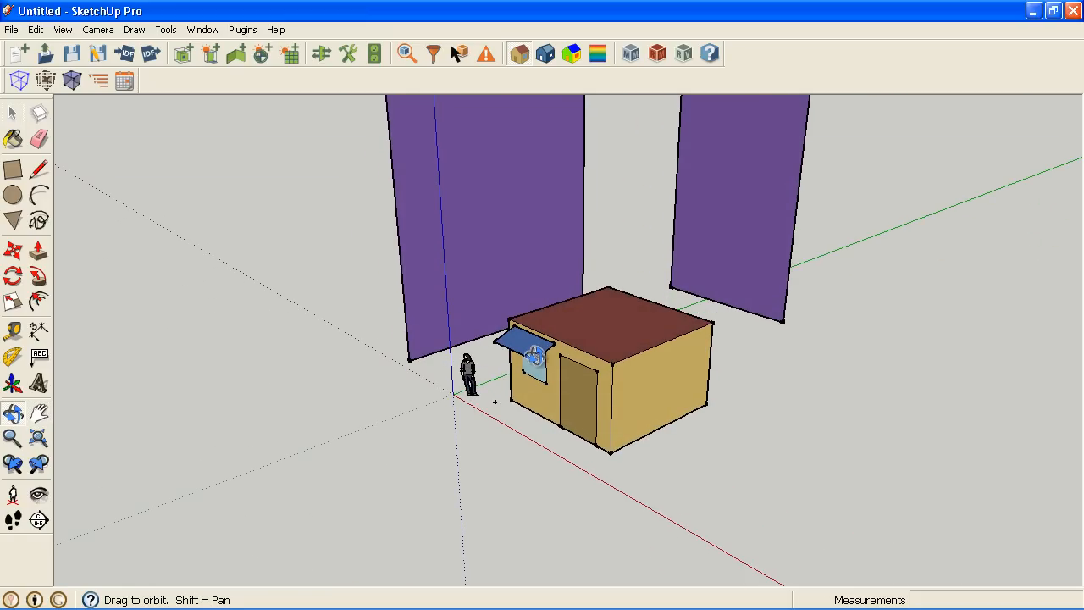